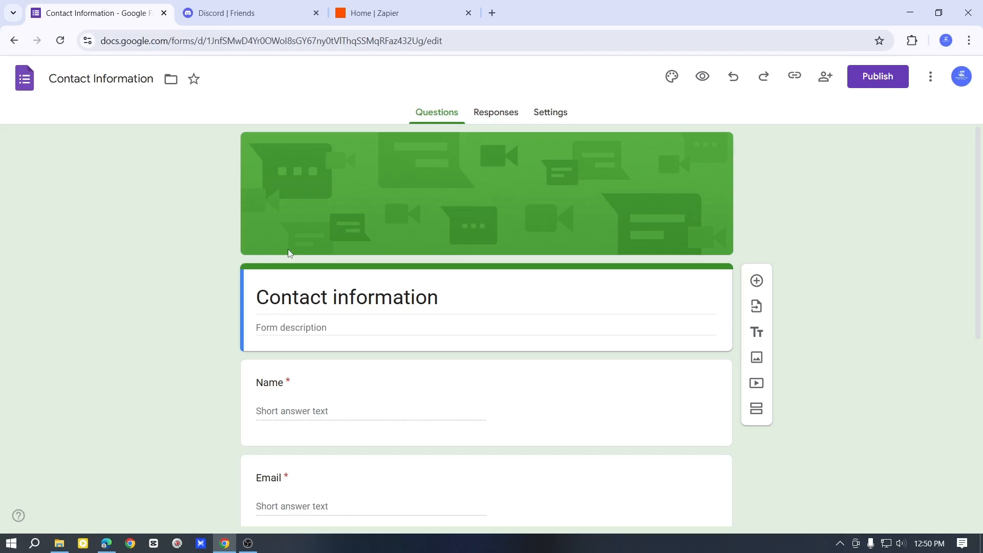
Review the Contact Information form's questions, the Discord page, and the Zapier home page with its account details
left_click(240, 12)
left_click(448, 5)
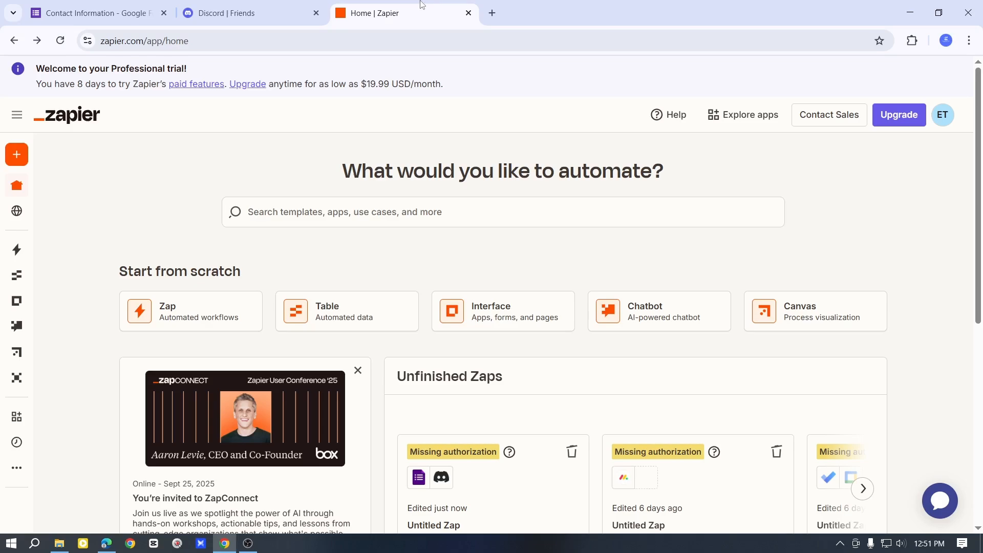
left_click(97, 13)
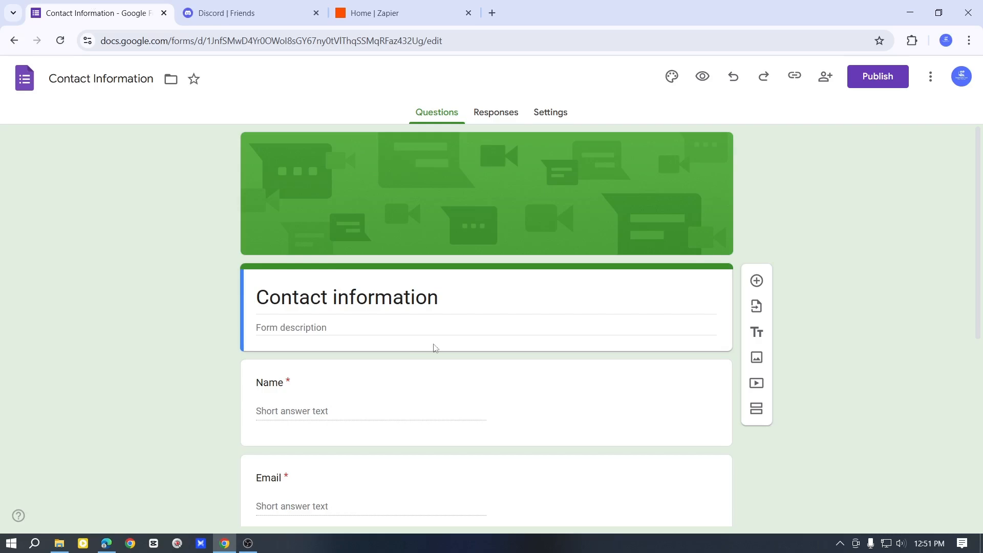
scroll(471, 391, "down", 3)
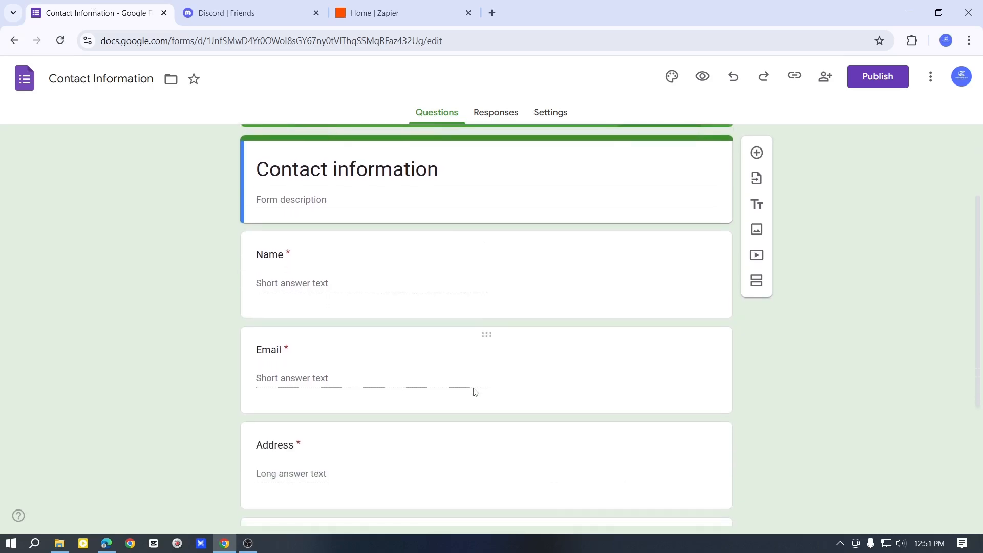
left_click(396, 9)
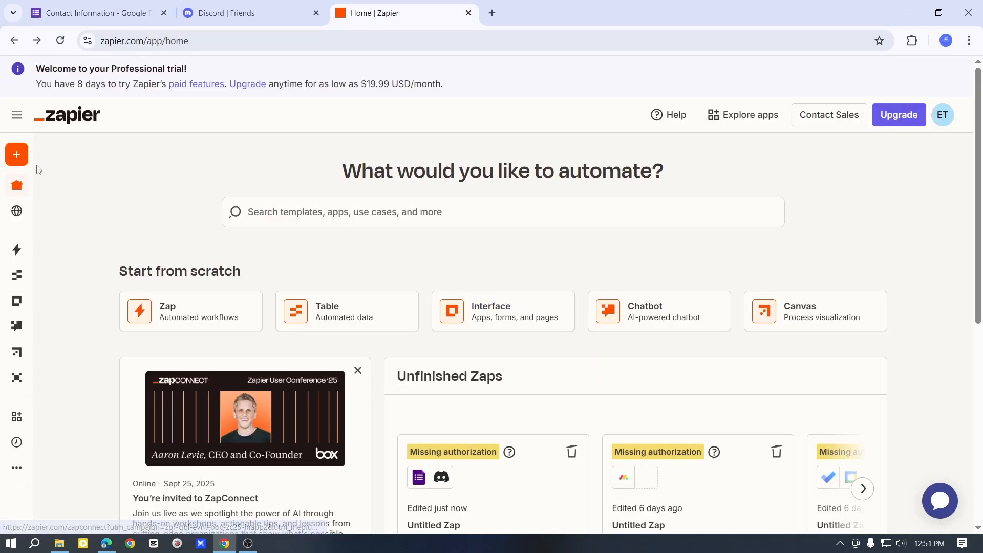
mouse_move(15, 156)
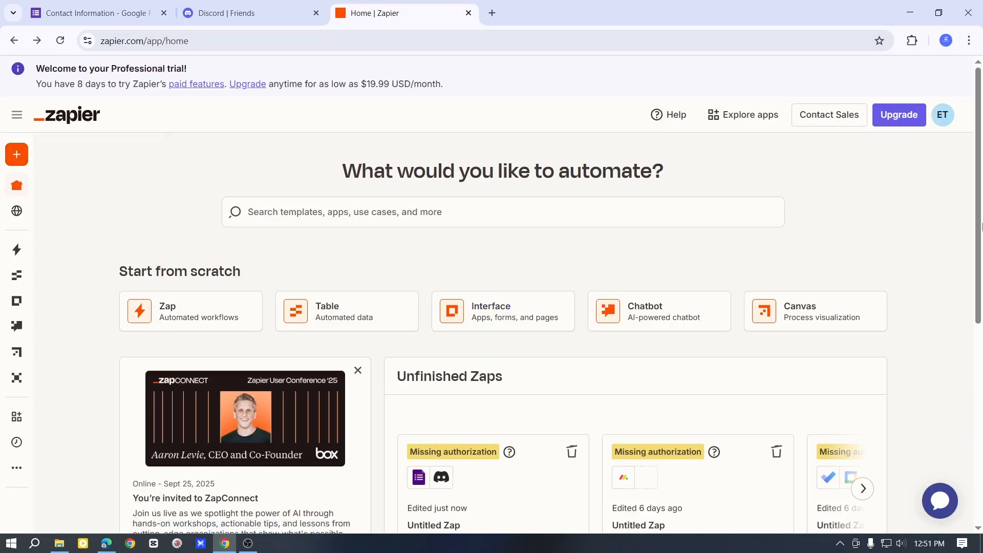
left_click(942, 115)
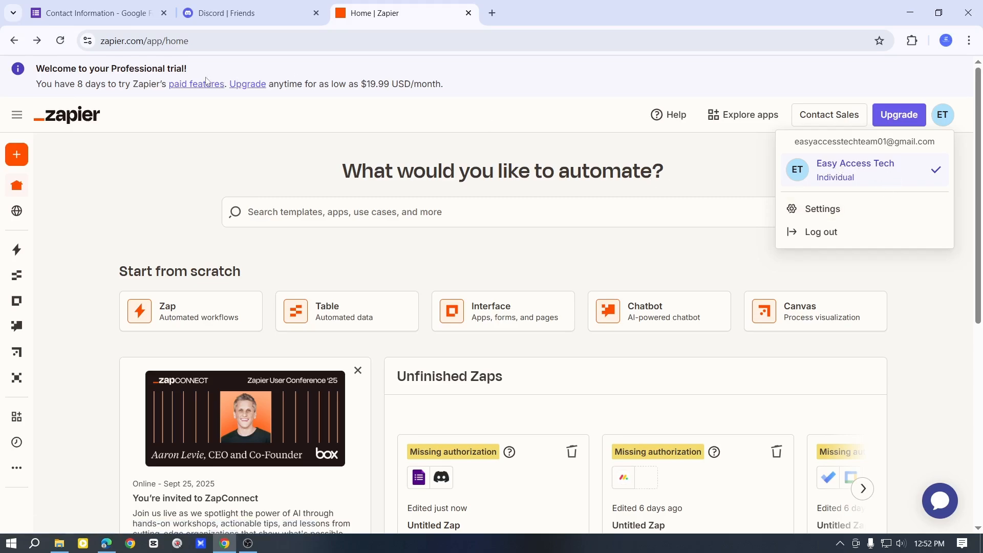
left_click(178, 166)
scroll(709, 270, "down", 3)
scroll(493, 334, "up", 3)
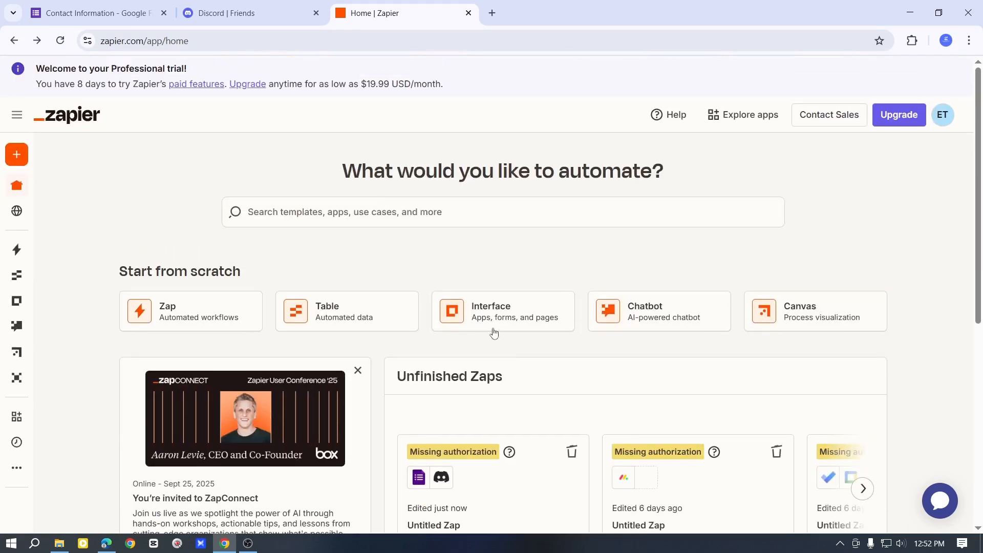
Create a new Zap and dismiss the virtual assistant chat in the editor
mouse_move(64, 160)
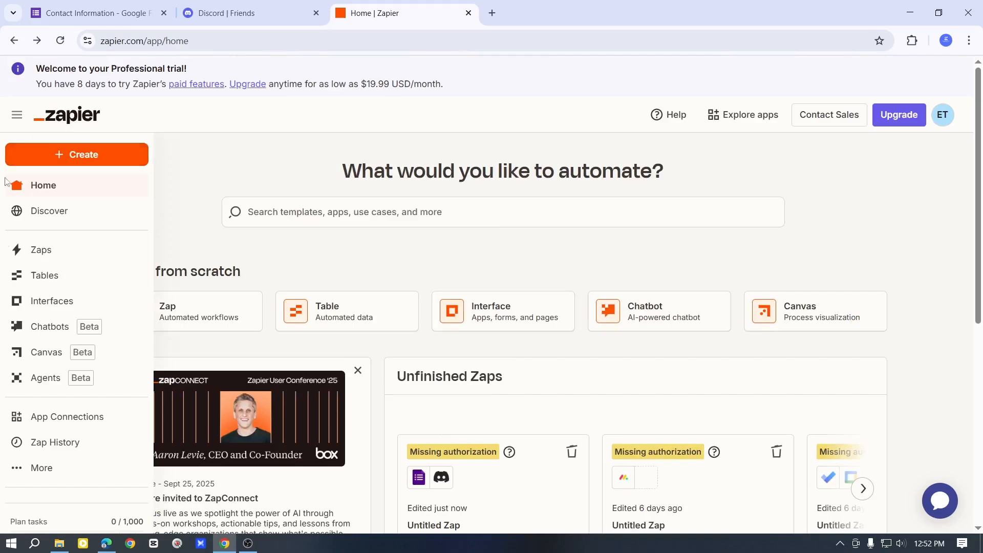
left_click(81, 157)
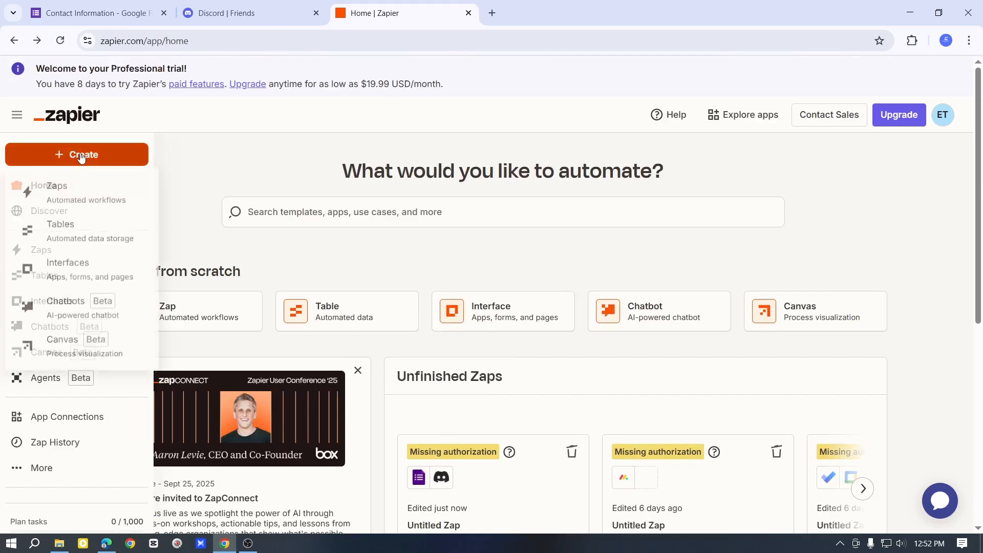
left_click(86, 199)
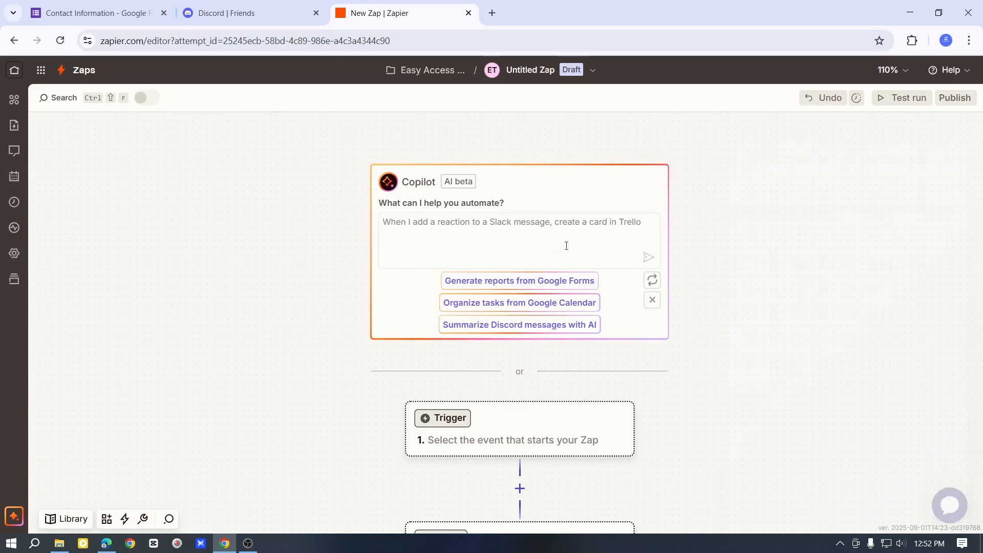
scroll(582, 259, "down", 3)
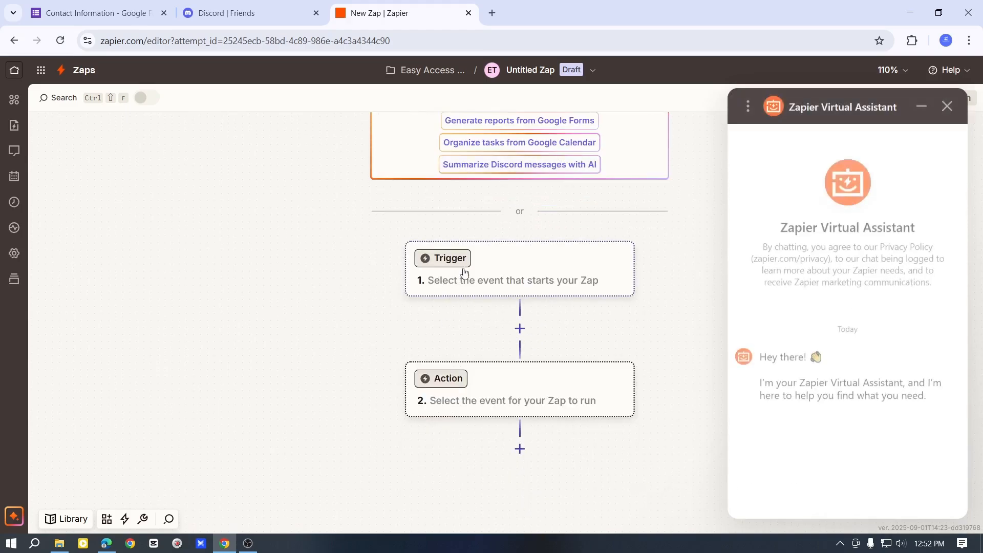
left_click(947, 110)
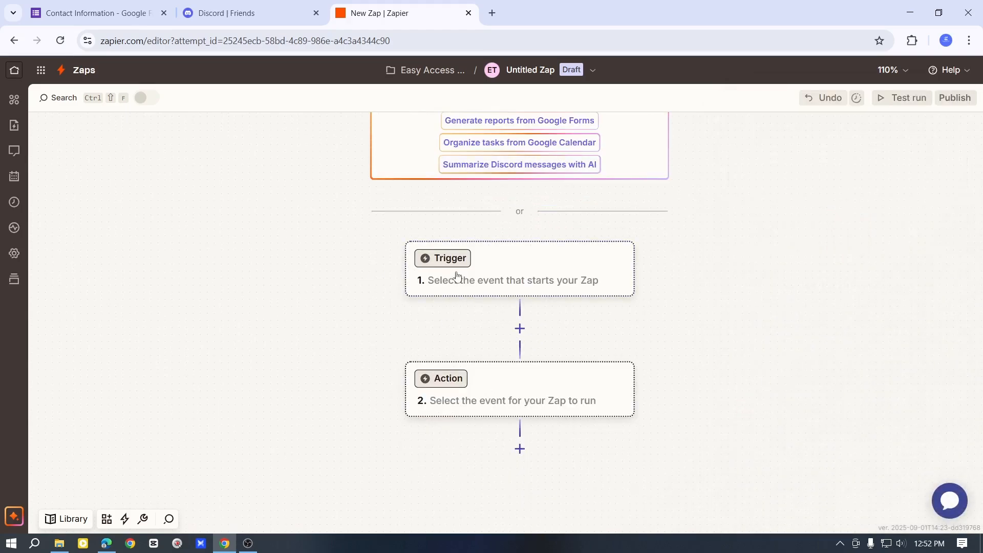
Set the Zap's trigger to Google Forms with the New Form Response event
left_click(495, 279)
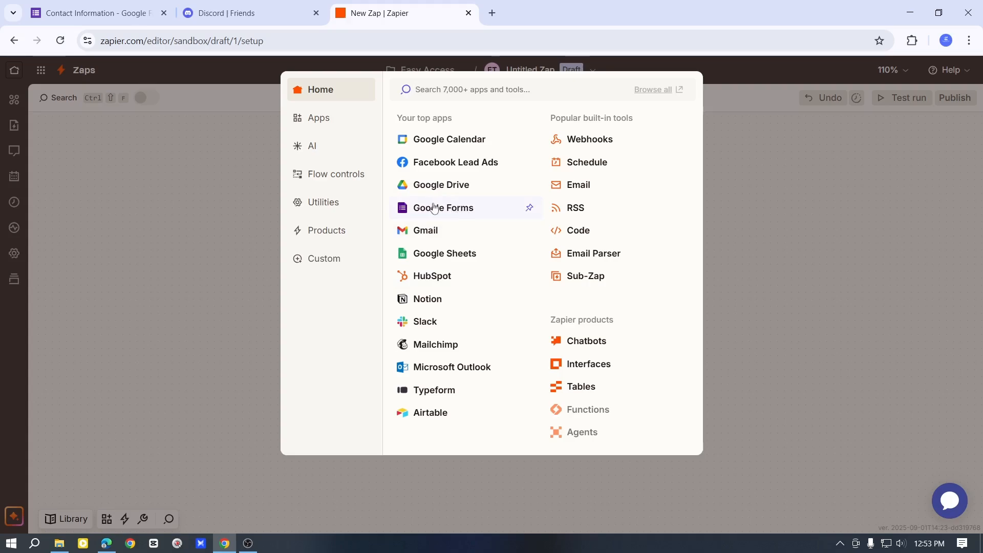
left_click(458, 209)
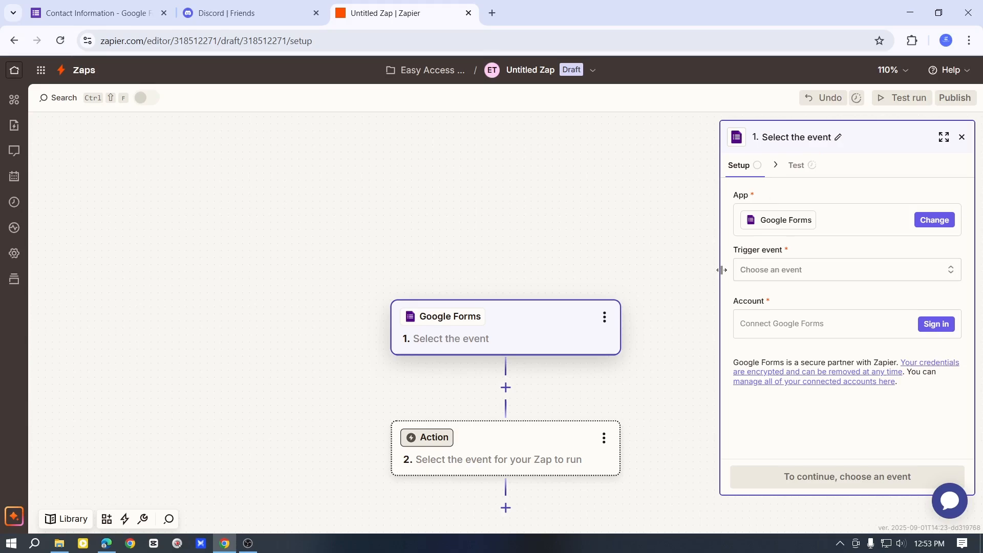
left_click(783, 271)
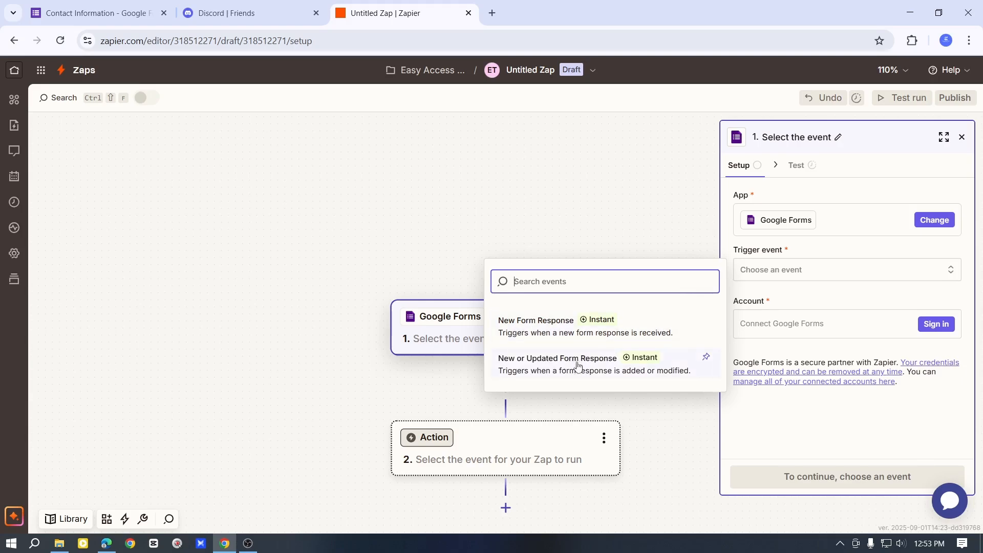
left_click(543, 332)
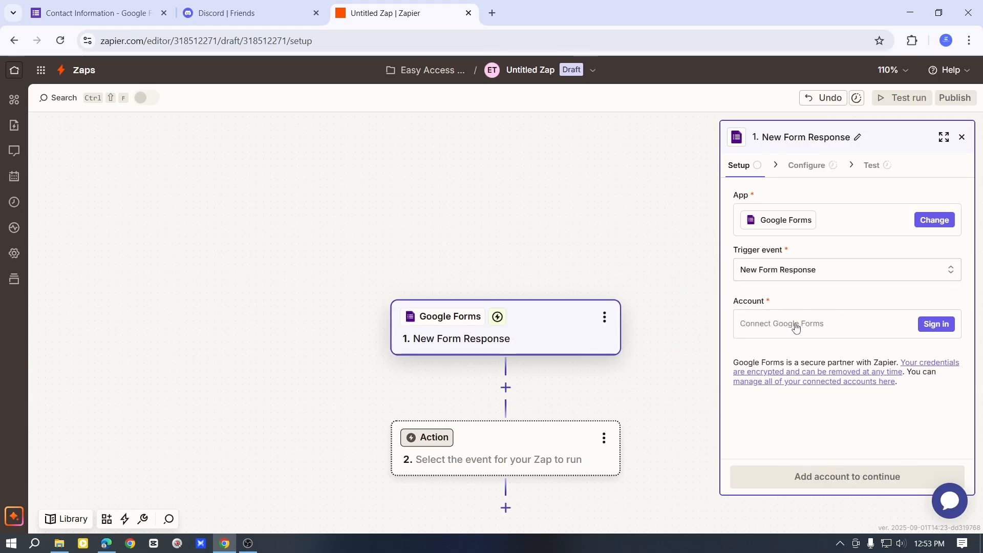
Connect the Google account to the Google Forms trigger and continue to its configuration
left_click(934, 326)
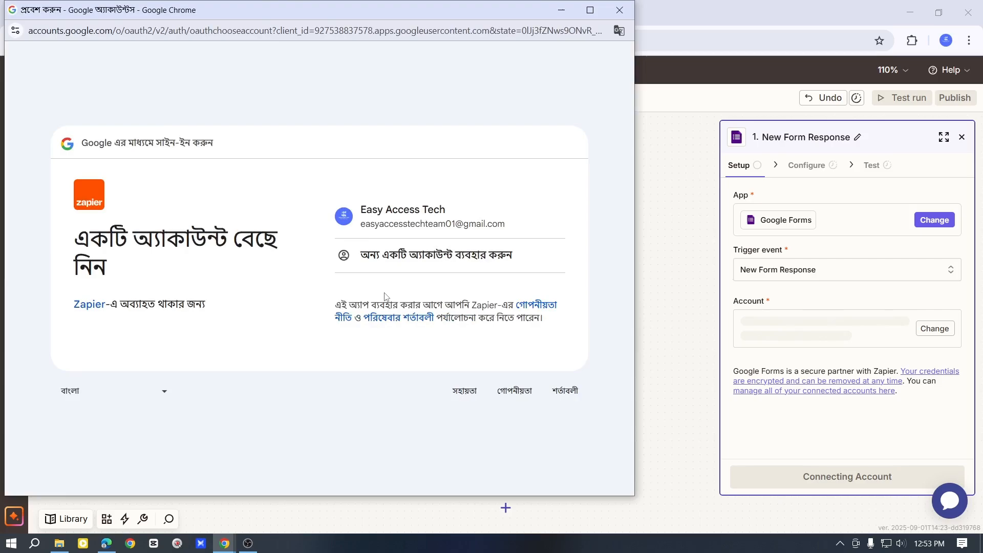
left_click(452, 220)
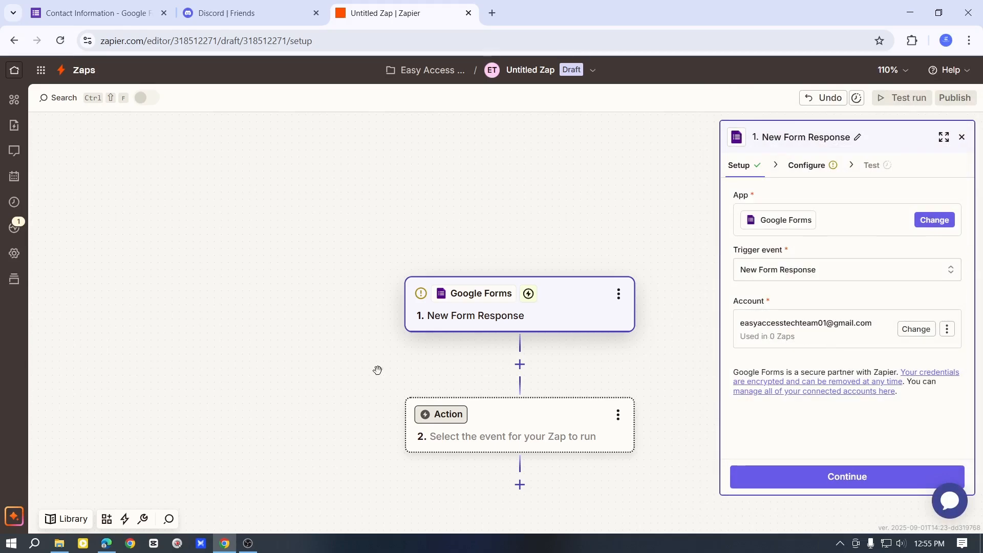
left_click(847, 480)
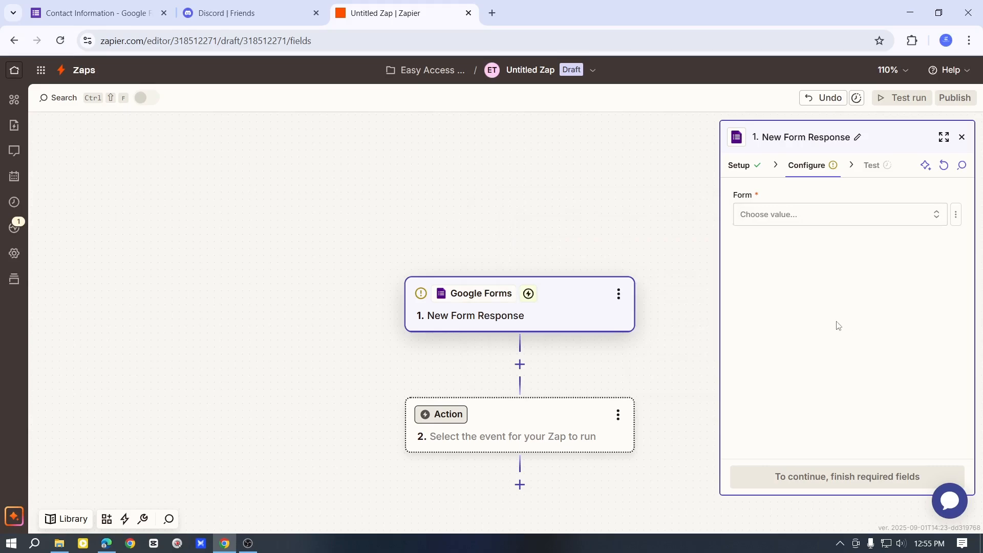
Open the trigger's form choices and compare them with the recent forms in Google Forms, glancing at Discord before returning to Zapier
left_click(828, 224)
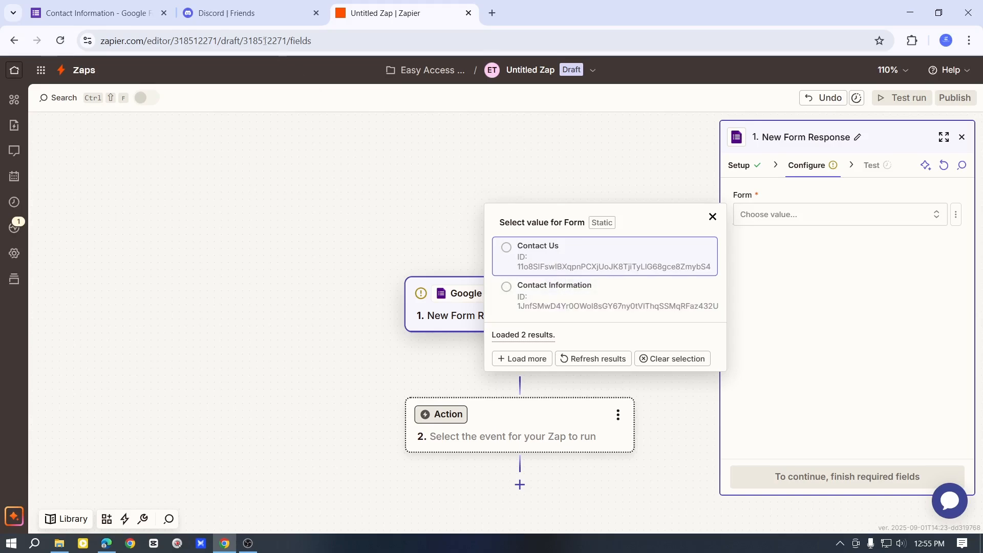
left_click(97, 13)
left_click(25, 78)
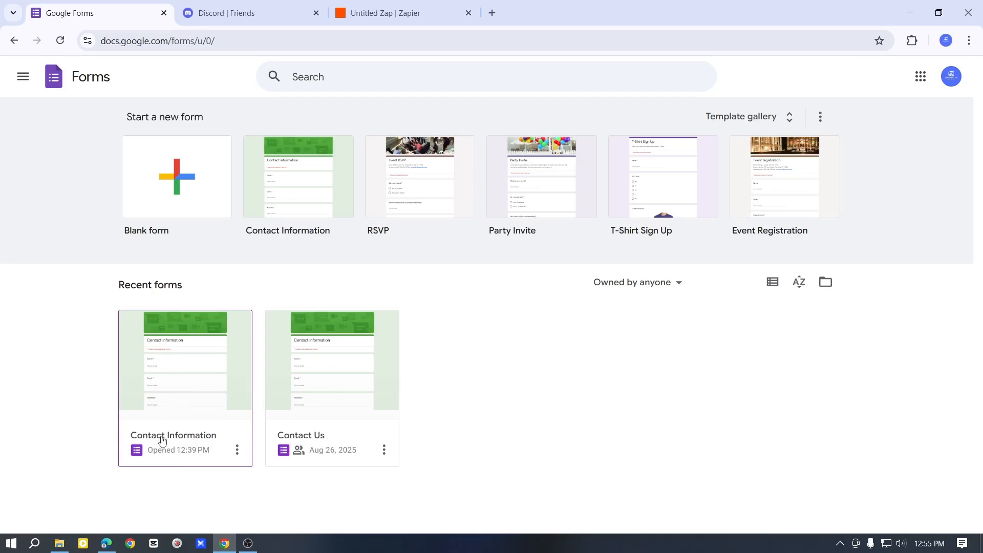
left_click(253, 6)
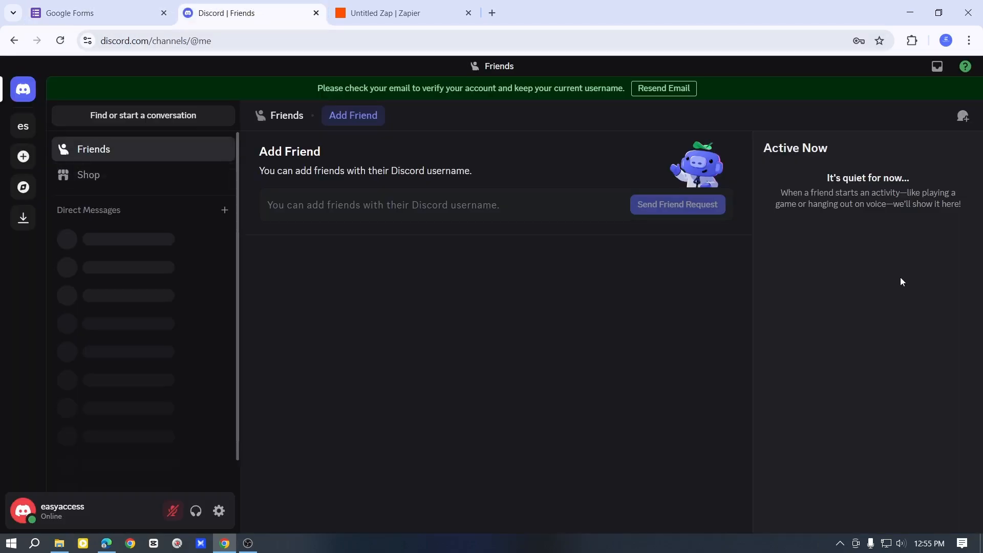
left_click(353, 13)
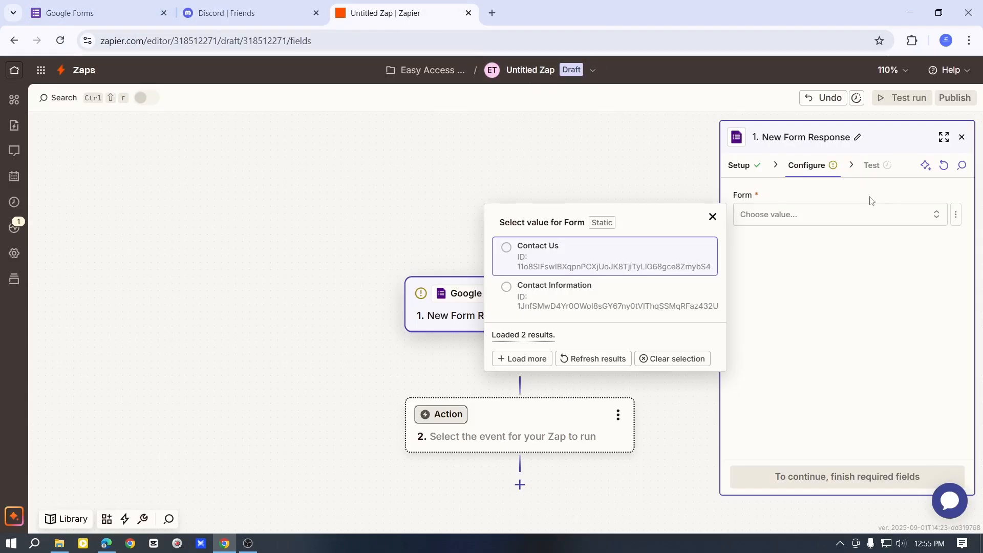
Select Contact Information as the trigger's form and test the trigger
left_click(506, 288)
left_click(800, 226)
left_click(953, 302)
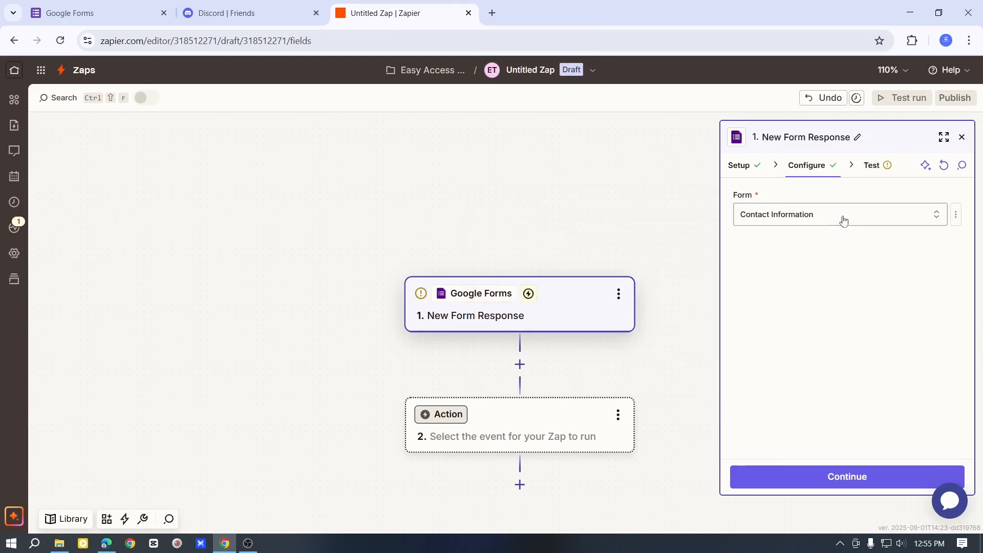
left_click(874, 483)
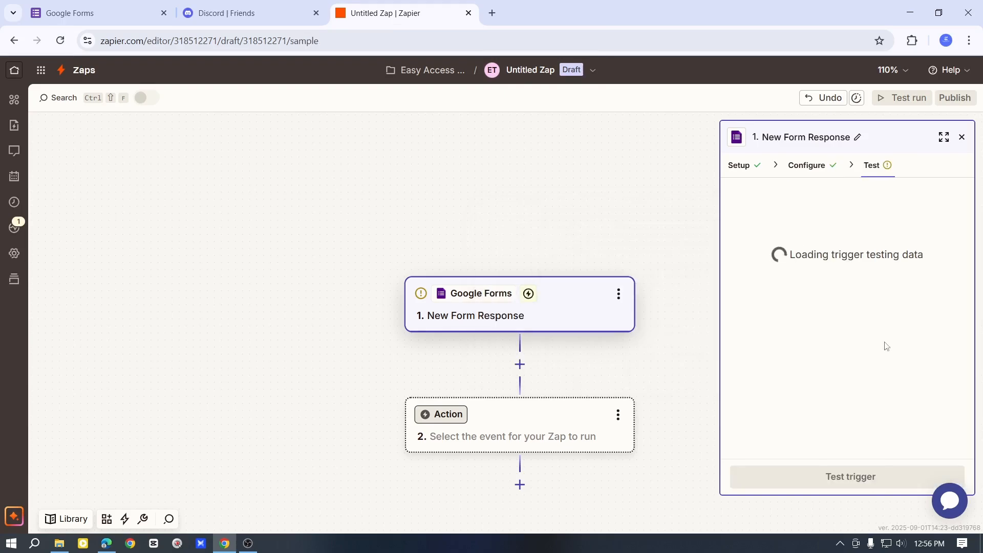
left_click(863, 476)
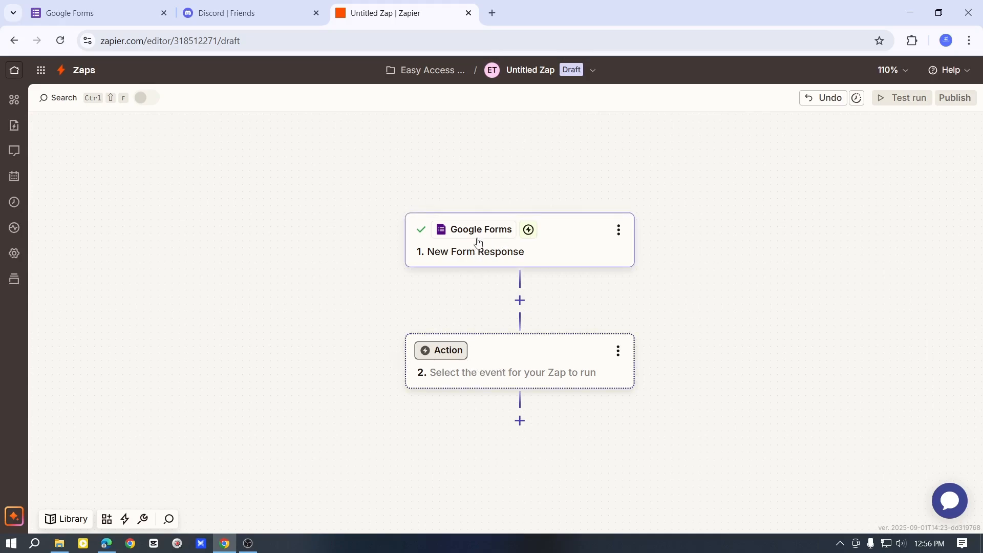
Switch to Discord and examine the existing server's options and its general channel
left_click(490, 372)
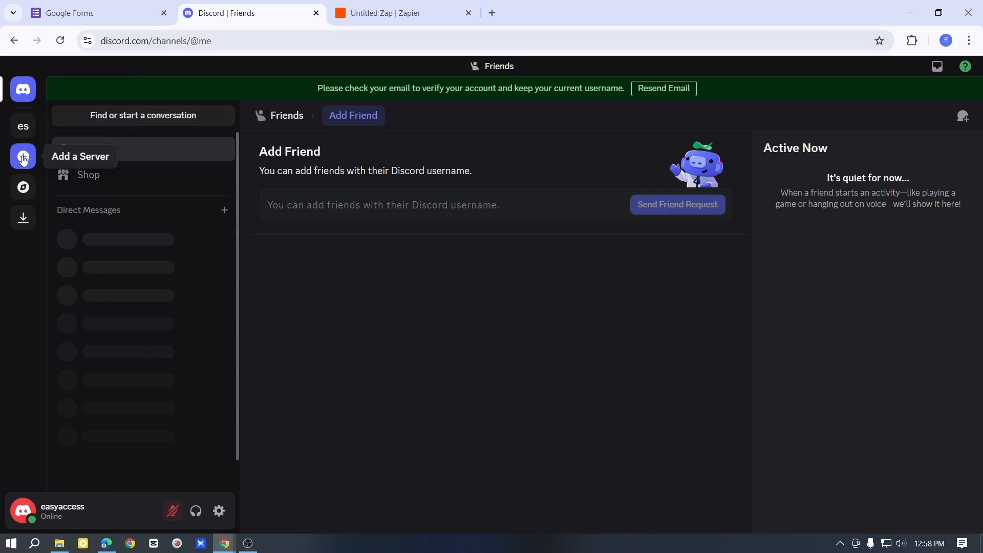
left_click(24, 131)
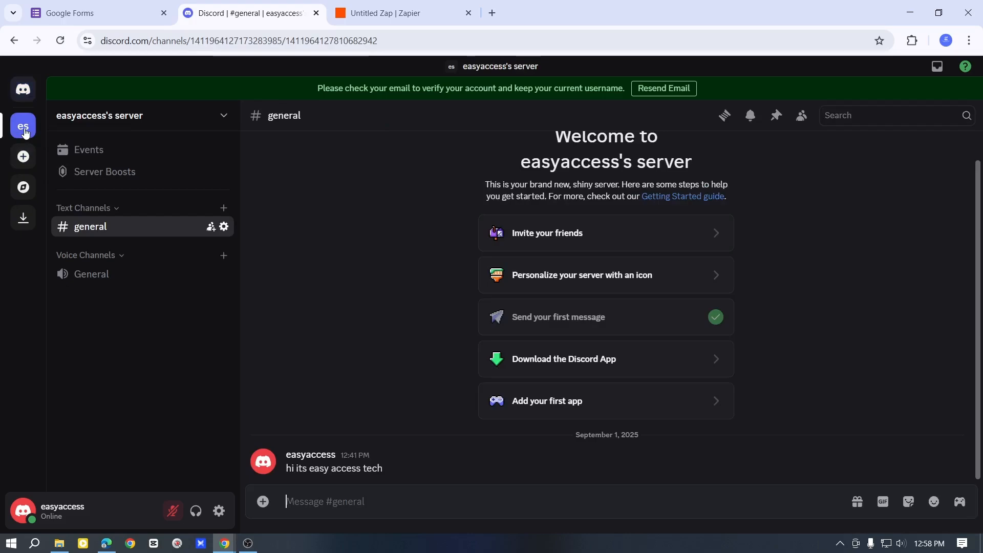
left_click(106, 123)
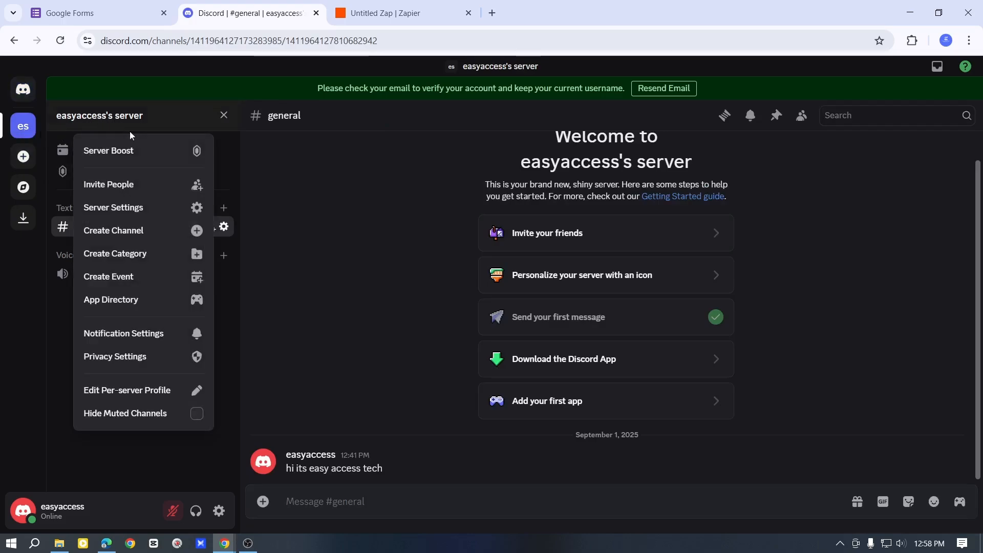
left_click(310, 202)
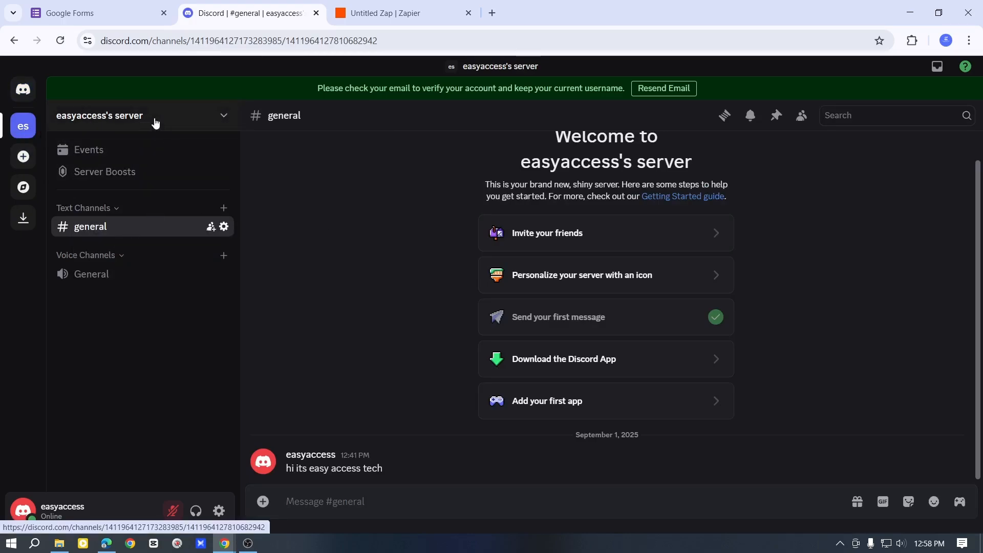
scroll(360, 349, "up", 1)
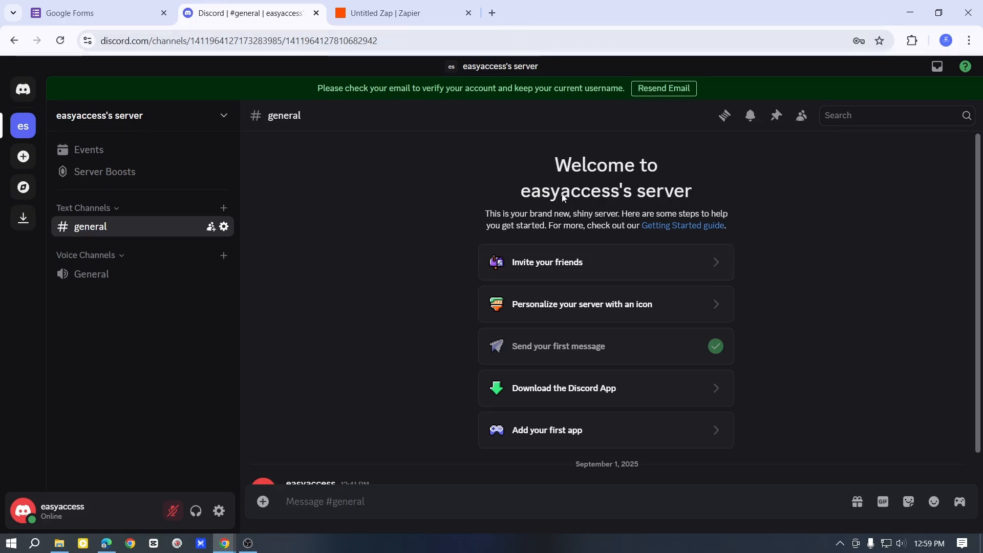
left_click(376, 12)
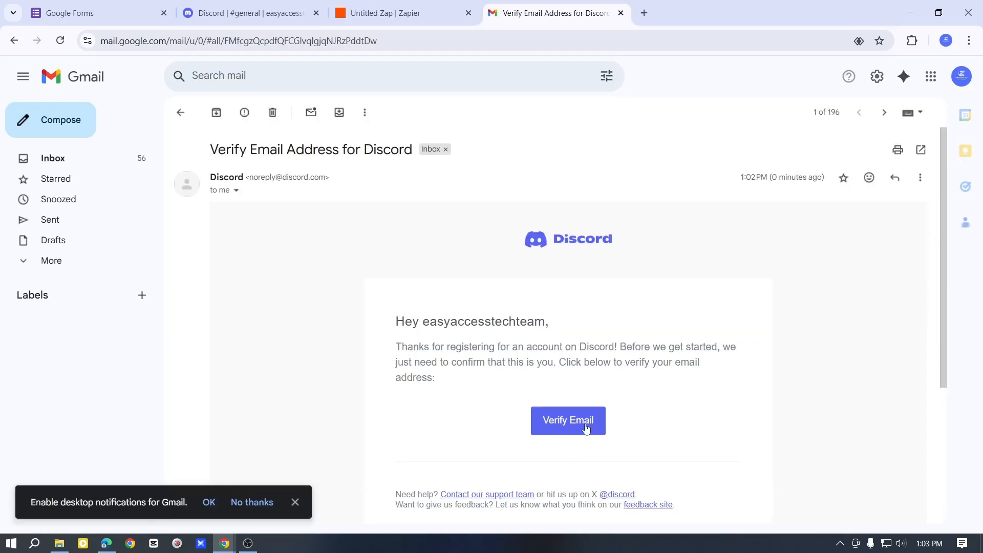
Verify the Discord account's email address from the Gmail verification message and open the server in Discord
left_click(568, 420)
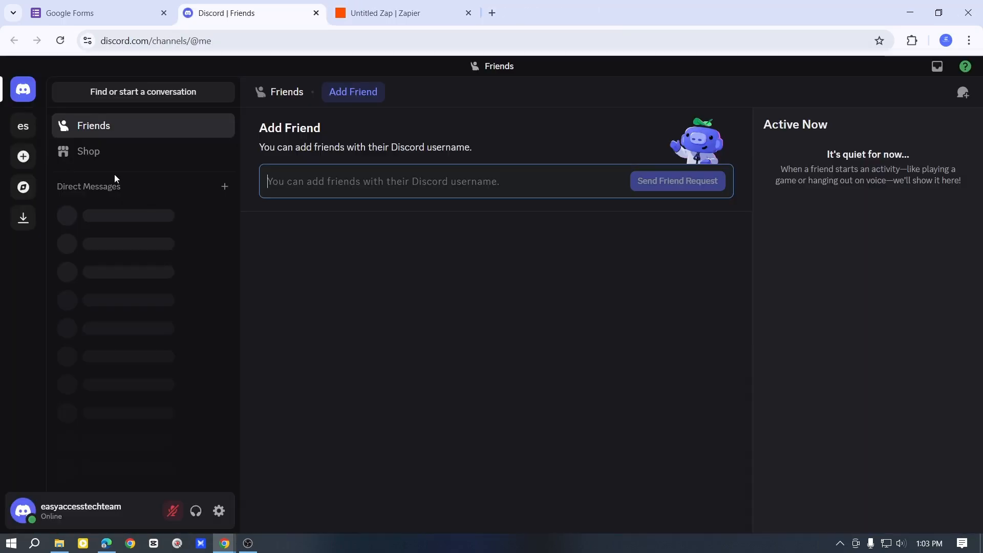
left_click(23, 126)
Switch to Zapier and set Discord as the app for the Zap's action step
left_click(395, 13)
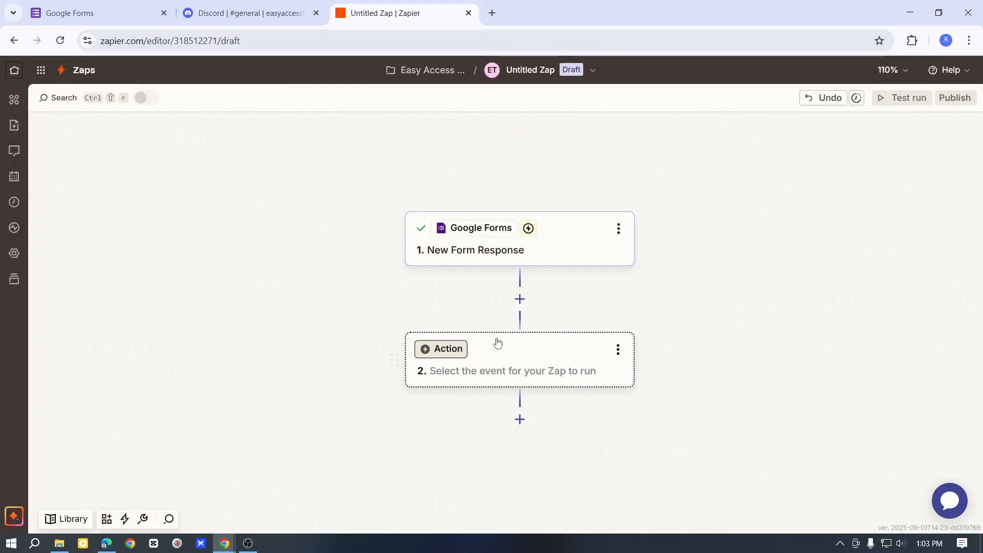
left_click(478, 371)
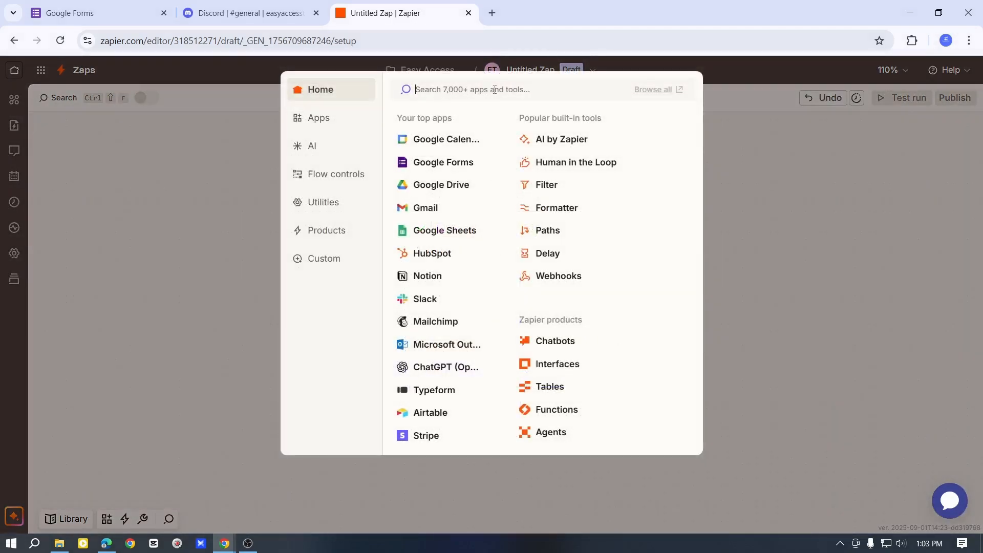
type("dis")
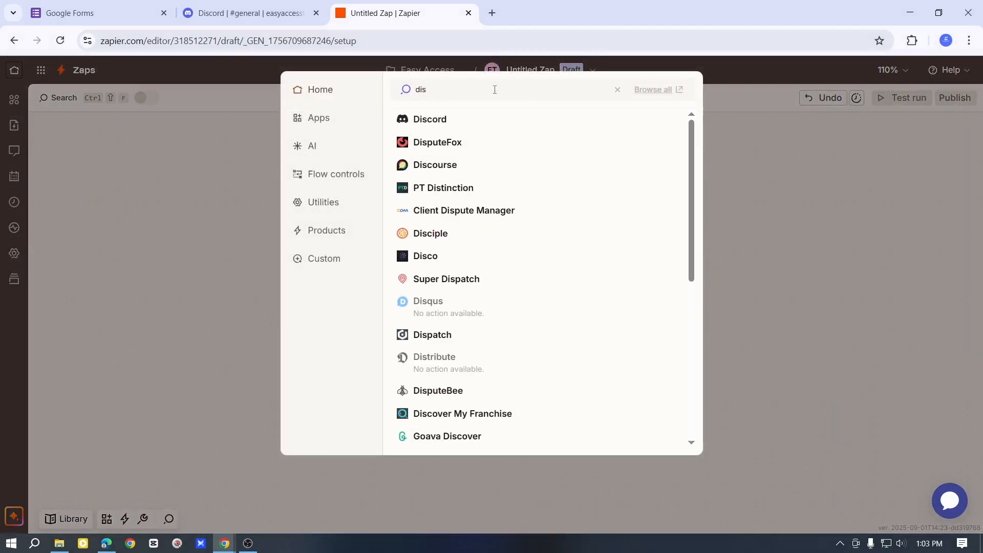
type("cord")
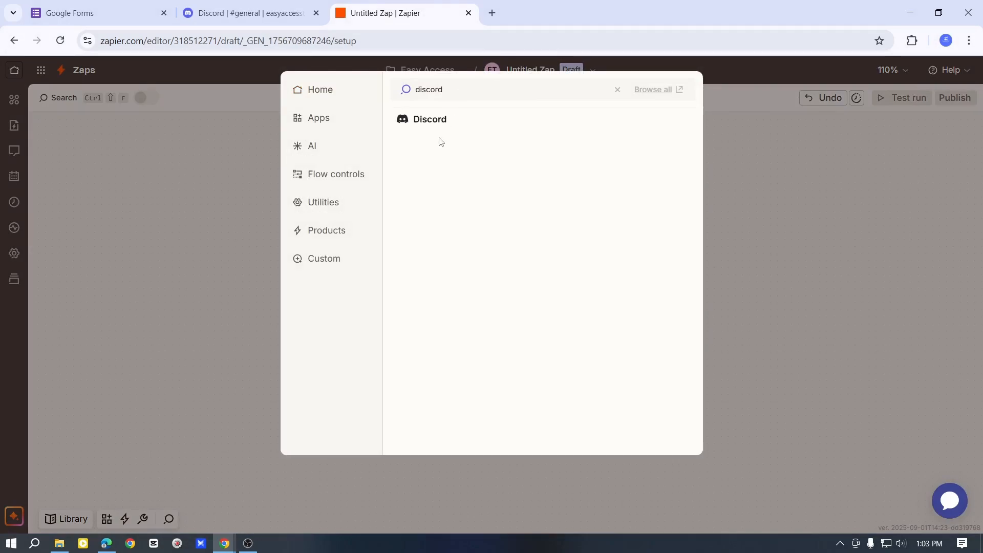
left_click(443, 120)
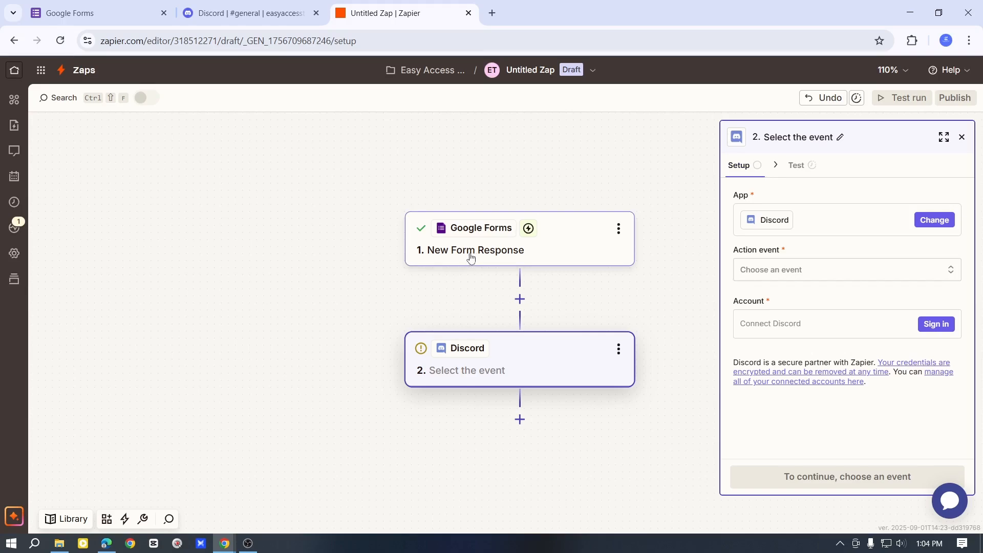
Choose Send Channel Message as the Discord action event
left_click(787, 277)
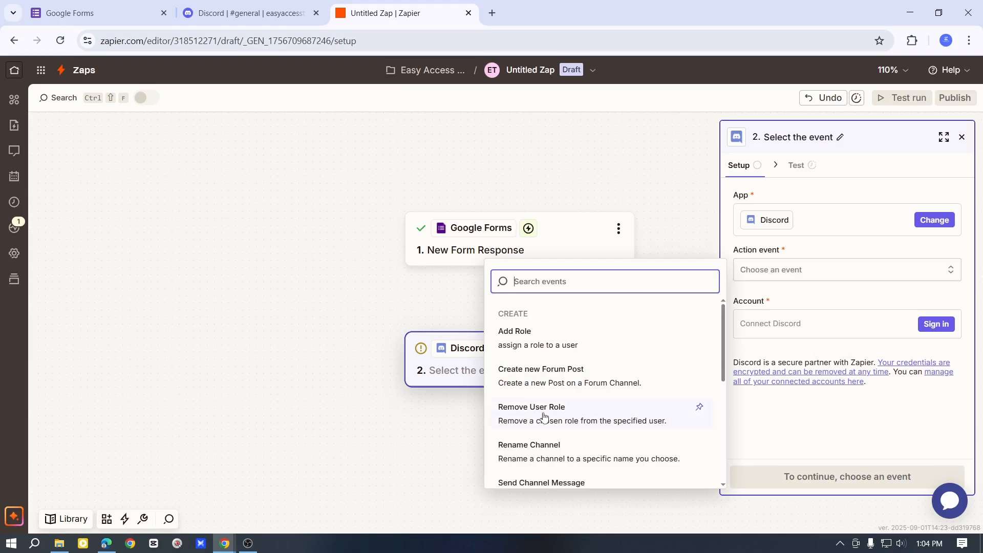
scroll(558, 417, "down", 1)
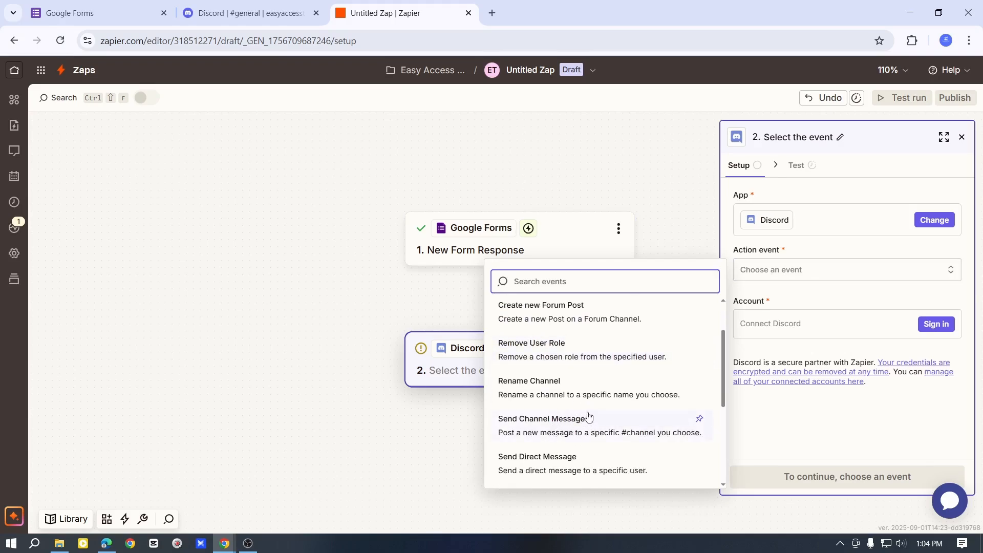
left_click(554, 426)
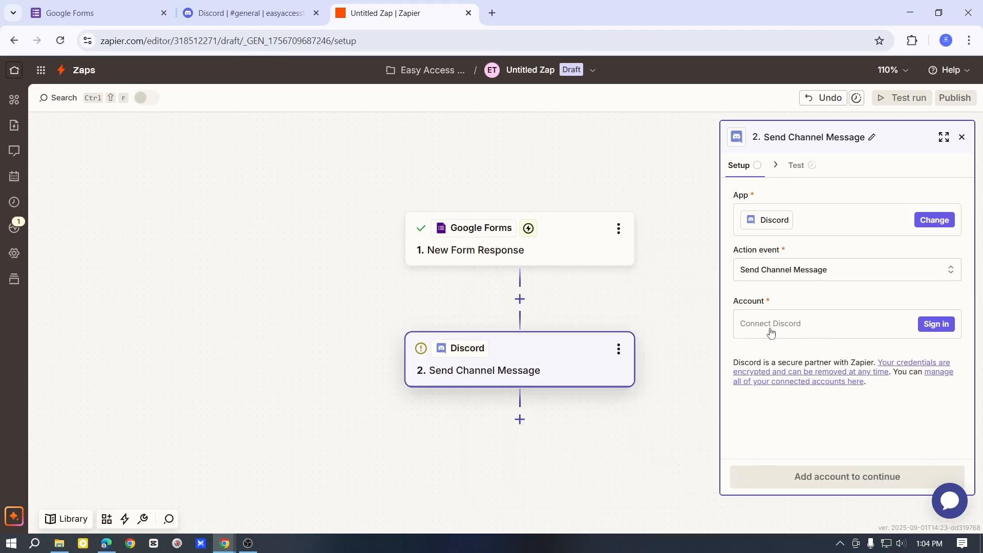
Start connecting the Discord account and choose easyaccesstechteam's server as the server Zapier is added to
left_click(934, 325)
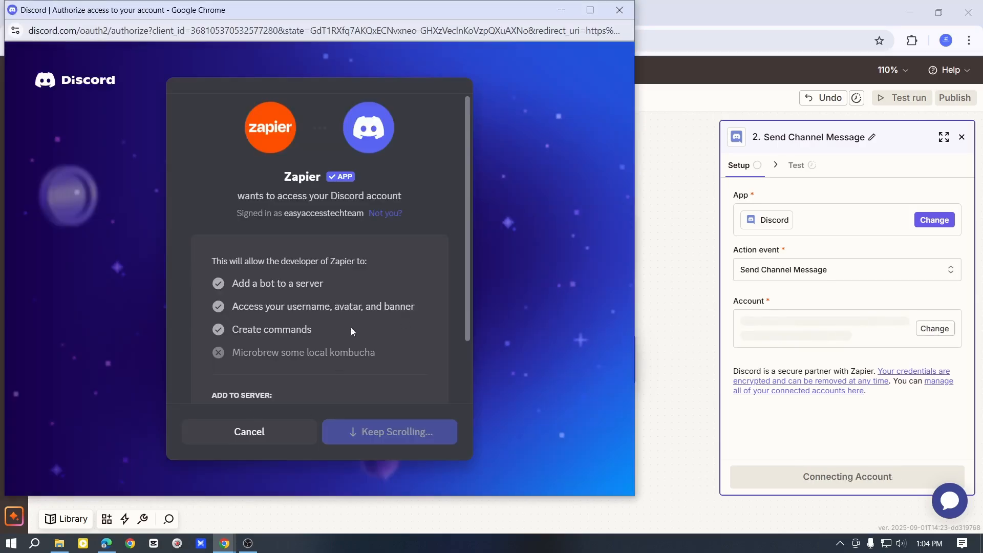
scroll(307, 312, "down", 2)
left_click(386, 351)
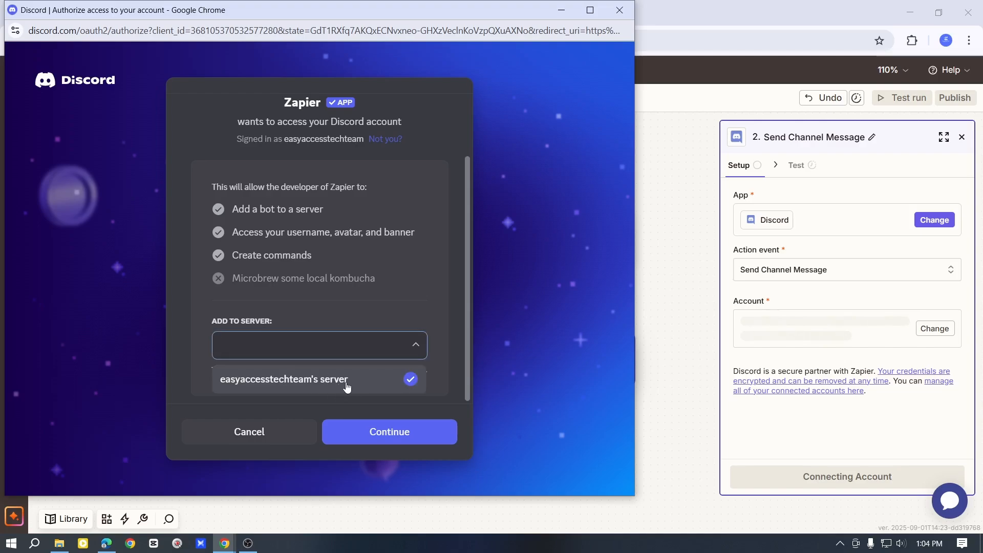
left_click(326, 385)
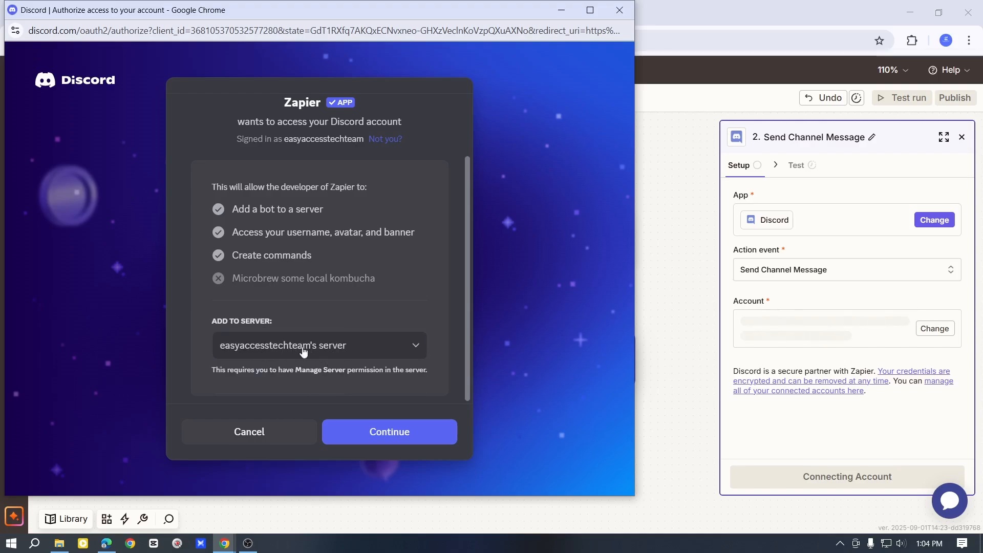
left_click(372, 436)
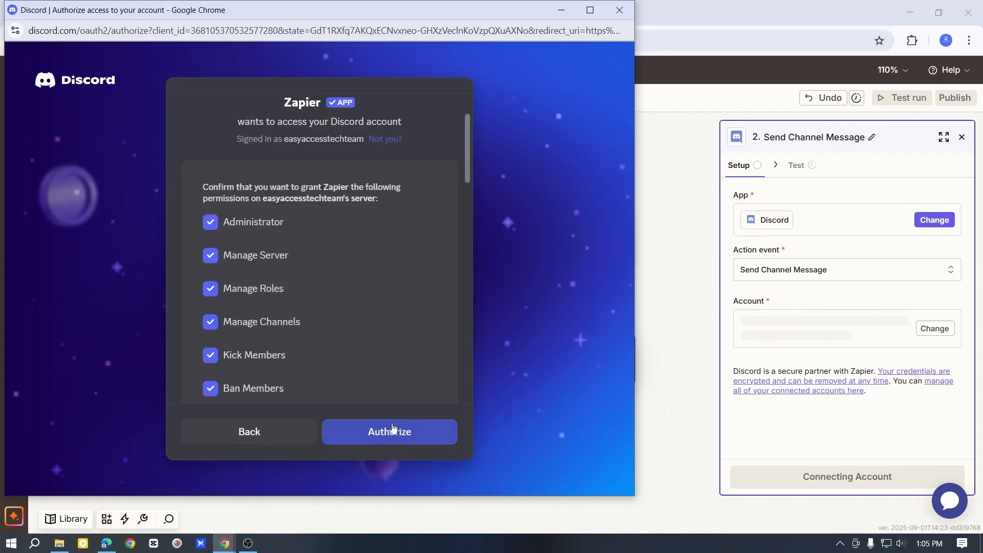
Review the permissions requested on the server and authorize Zapier with all of them granted
scroll(245, 287, "down", 6)
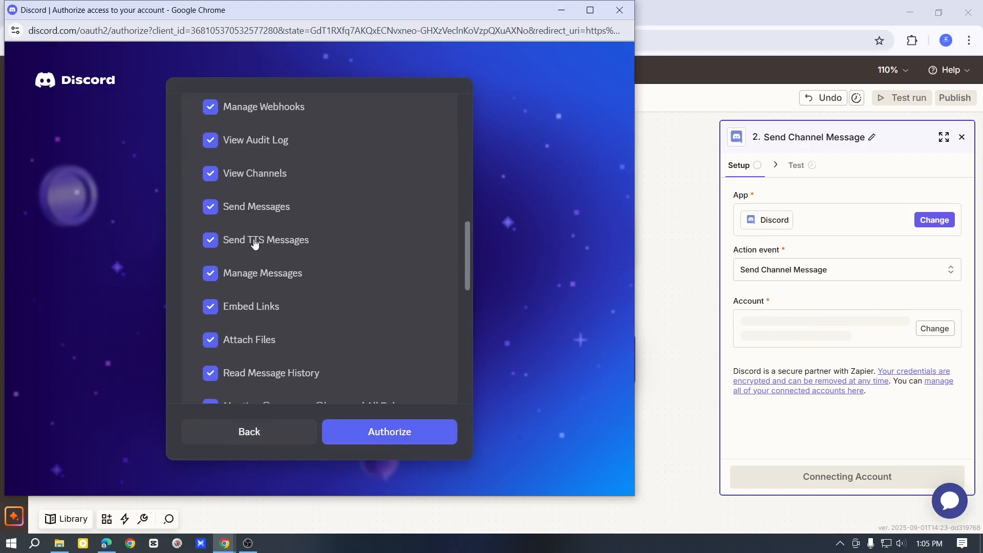
scroll(261, 297, "down", 6)
scroll(285, 272, "up", 12)
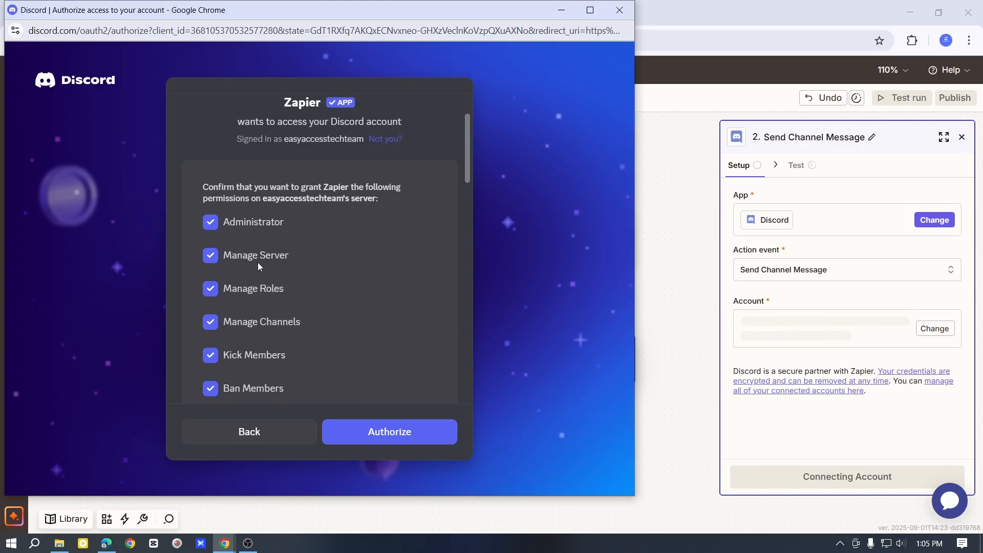
scroll(307, 286, "down", 7)
left_click(438, 426)
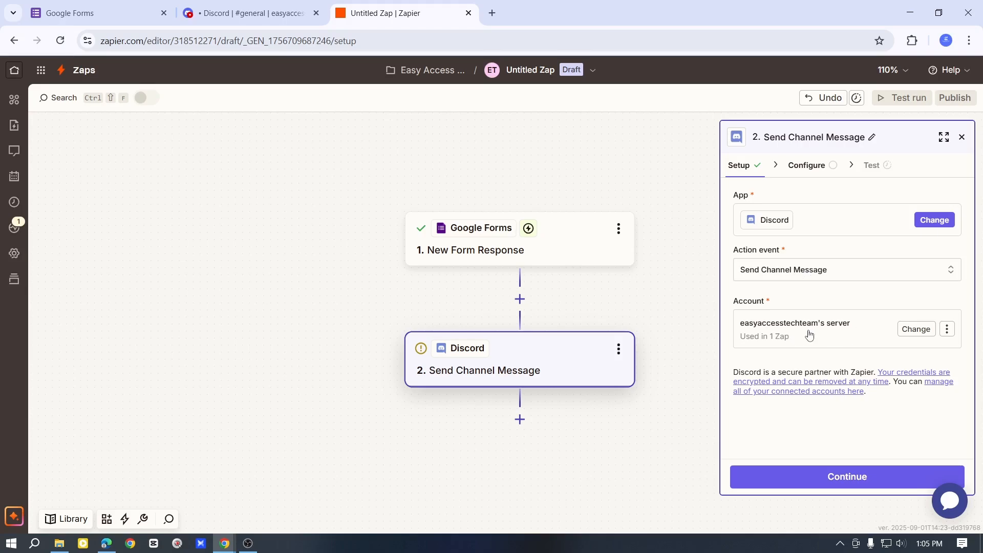
Continue to the action's configuration and select general as the message channel
left_click(870, 477)
left_click(833, 216)
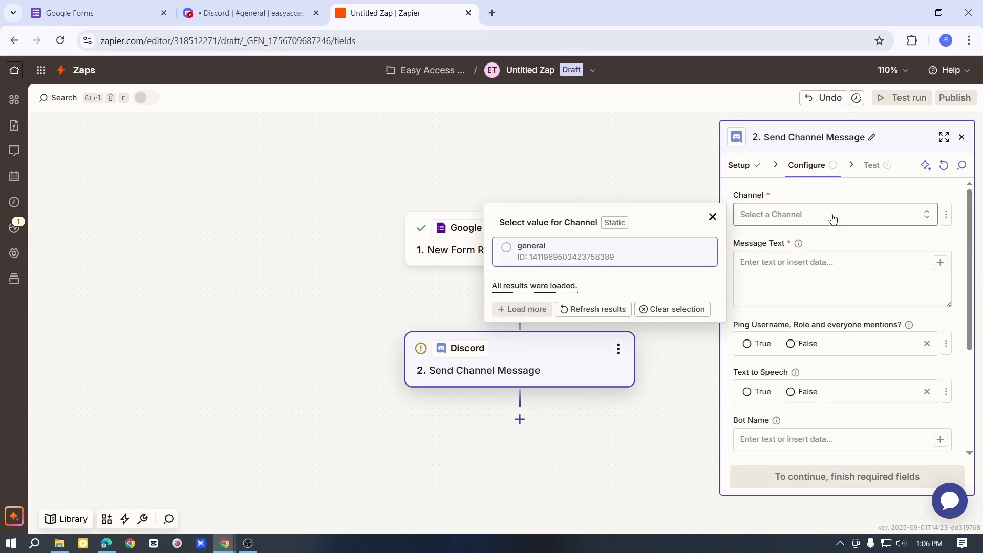
left_click(505, 250)
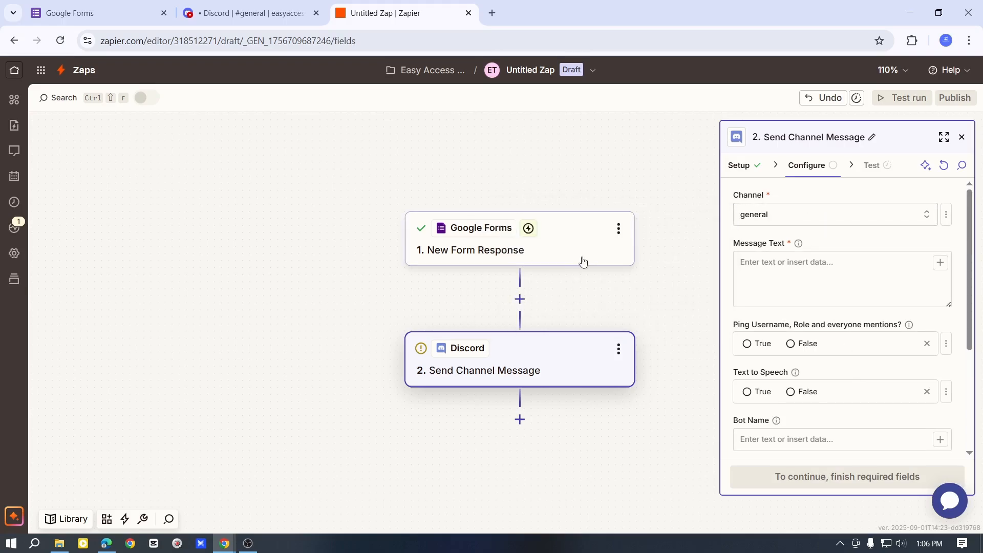
Look over the action's channel choices, glancing at Google Forms and Discord before returning to Zapier
left_click(790, 224)
left_click(114, 6)
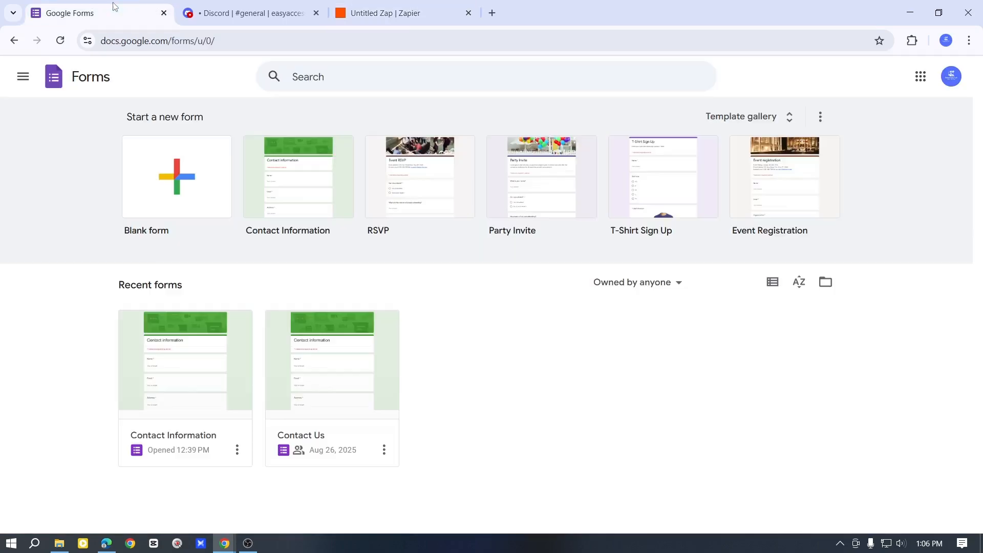
left_click(268, 13)
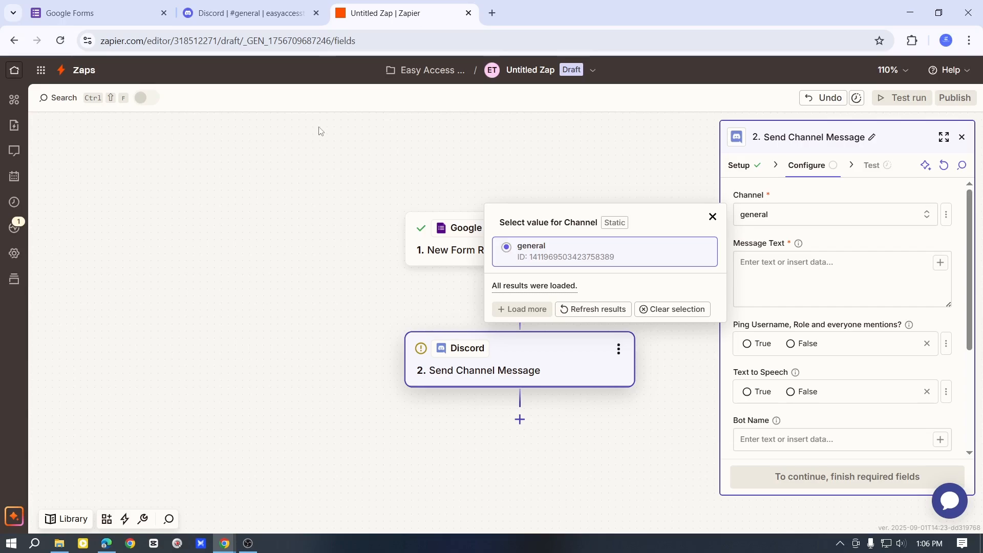
left_click(402, 13)
left_click(810, 218)
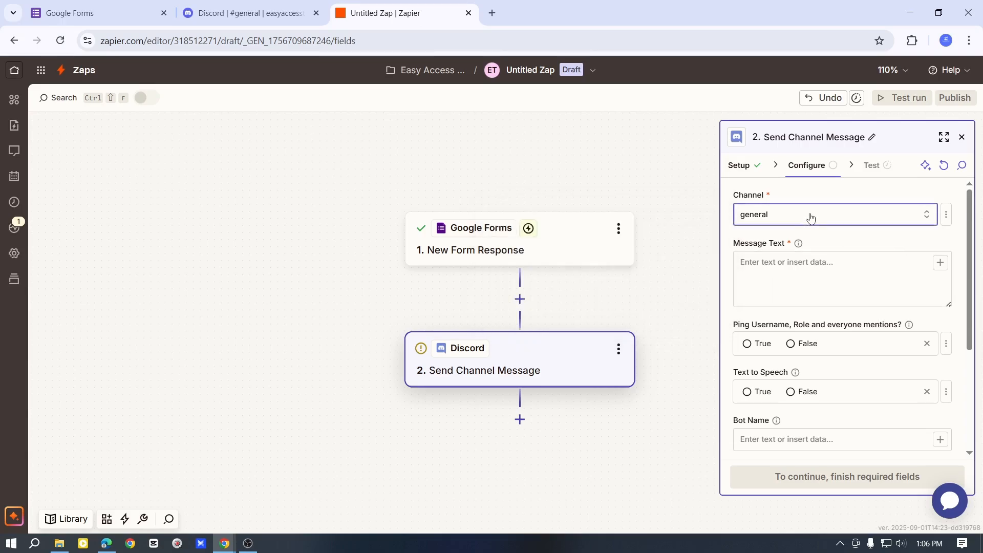
left_click(811, 218)
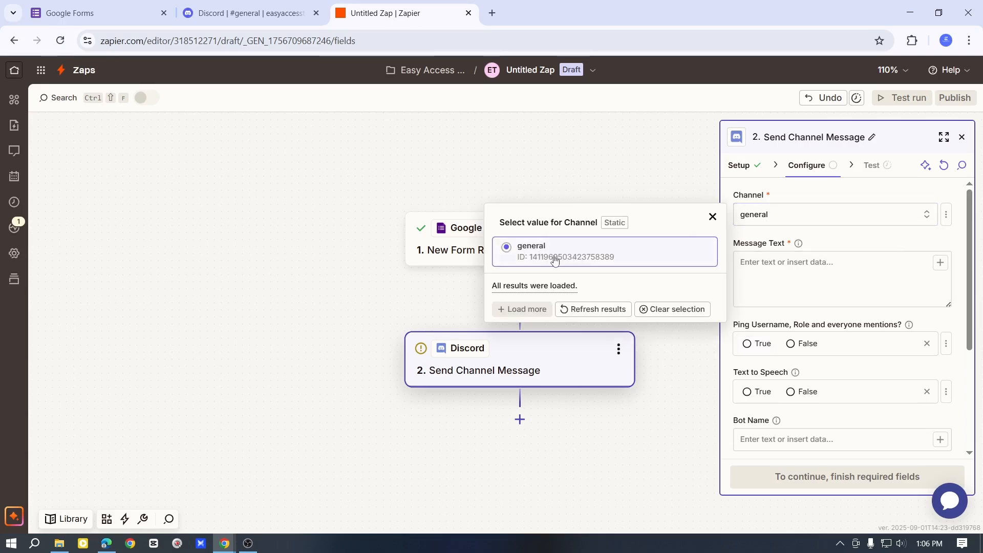
left_click(761, 231)
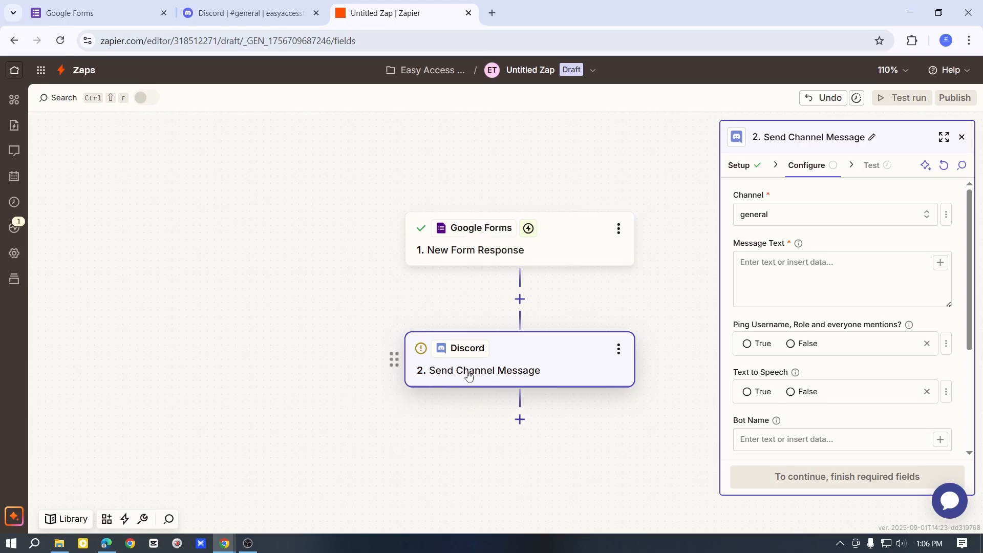
Set the message text to "hi this is easy access teach team. welcome here!", block the site's clipboard access, and continue to testing
left_click(836, 269)
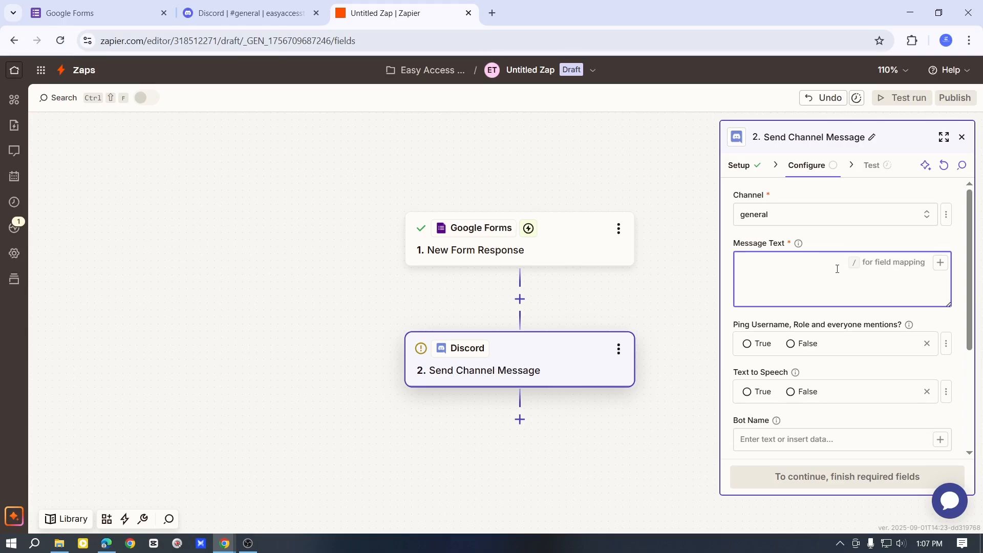
type("hi this is easy access teach team. welcome here!")
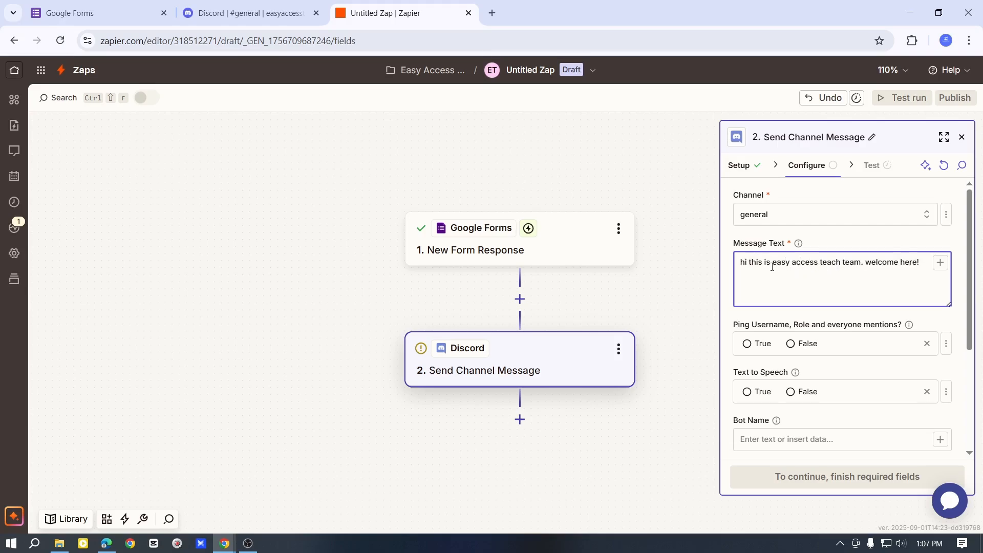
left_click_drag(742, 263, 877, 296)
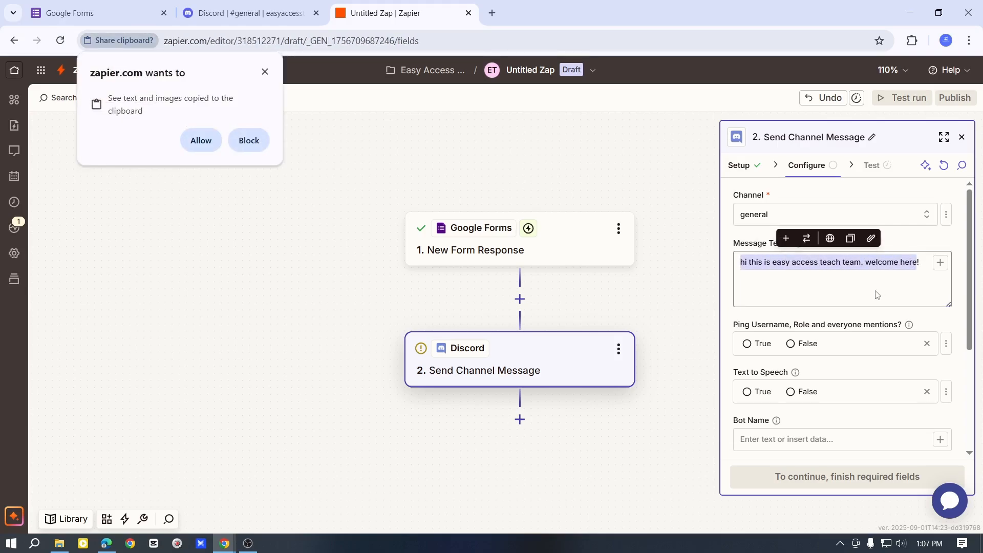
left_click(259, 146)
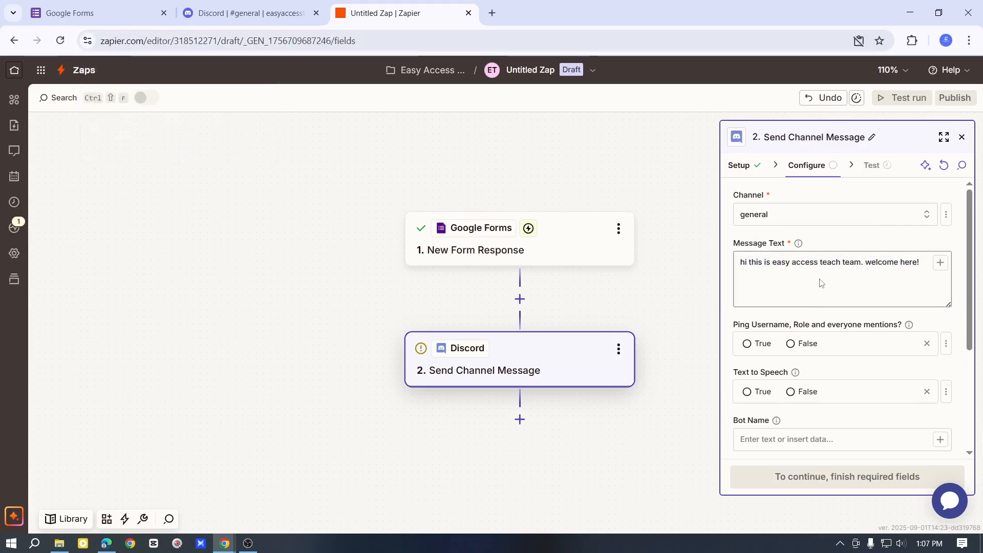
scroll(811, 273, "down", 3)
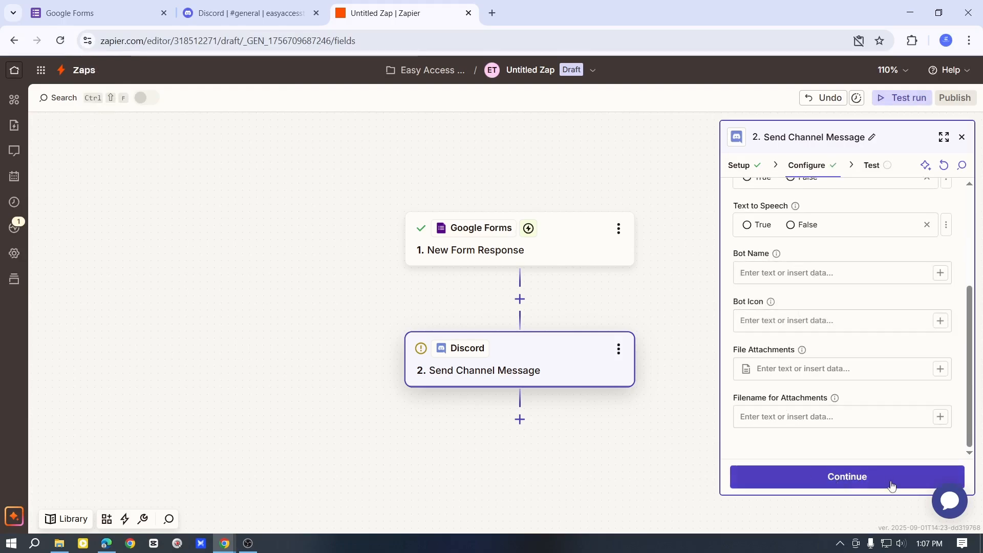
left_click(855, 484)
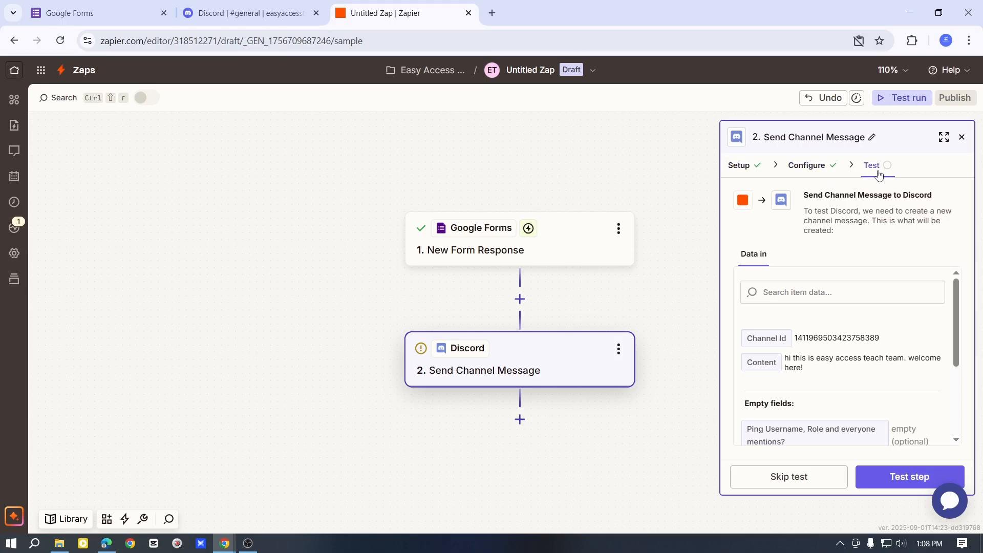
Review the message data, test the Discord step, and publish the Zap
scroll(819, 435, "down", 3)
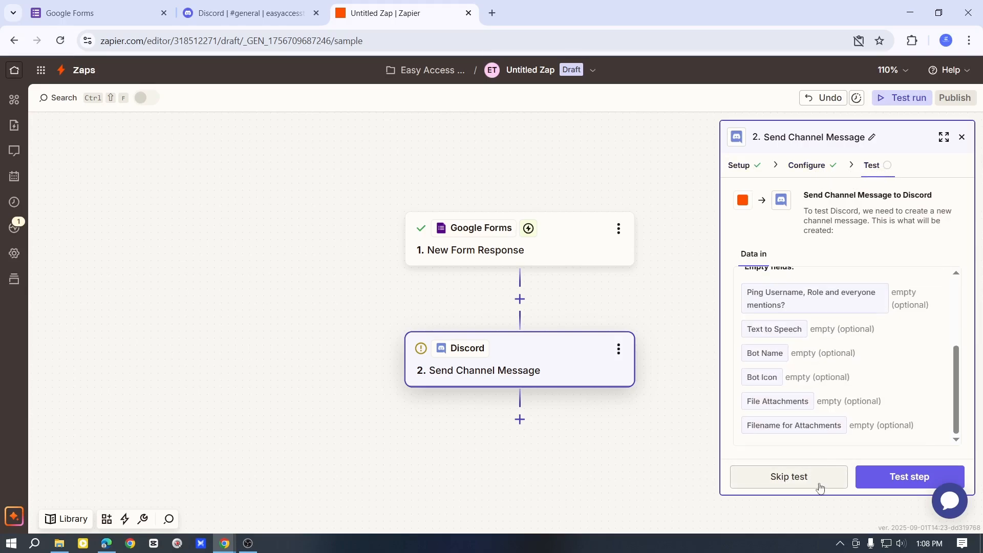
left_click(897, 482)
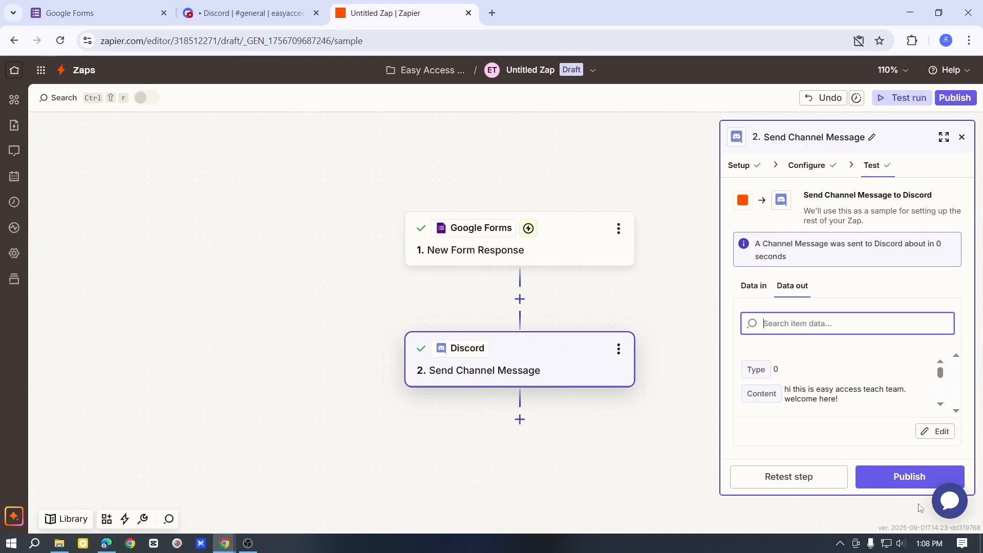
left_click(909, 479)
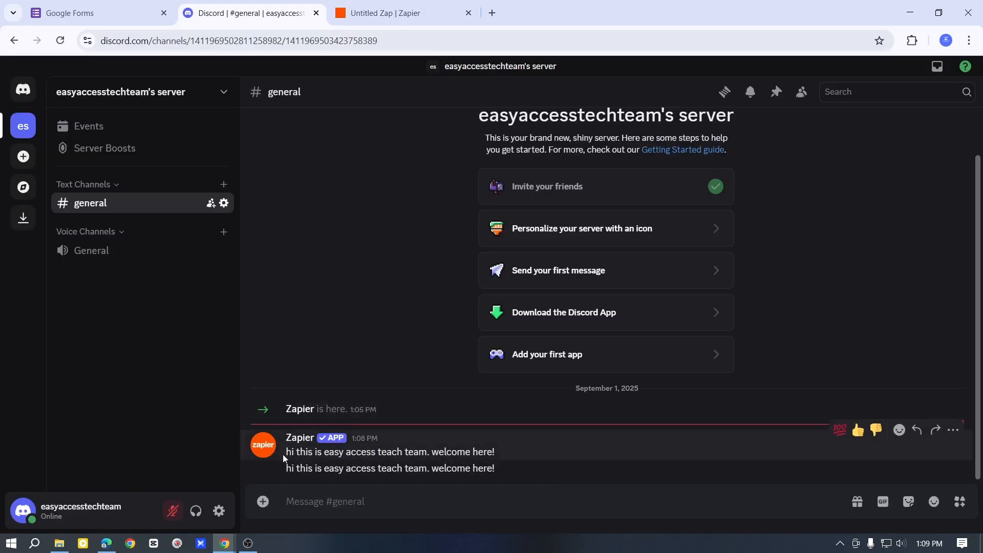
Examine the Zapier message in Discord's general channel and compare Google Forms, Discord and the Zap's run results in Zapier
left_click_drag(282, 454, 494, 452)
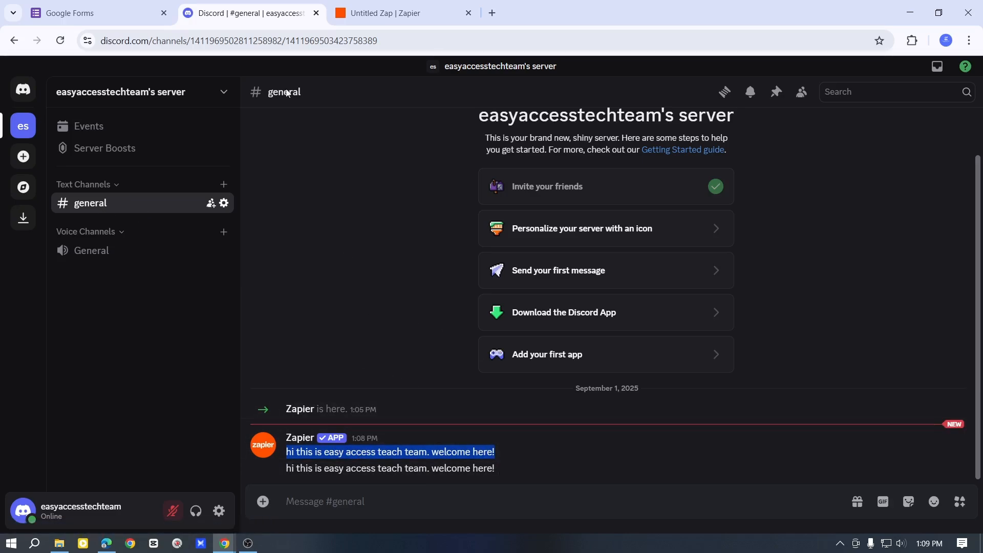
left_click(98, 12)
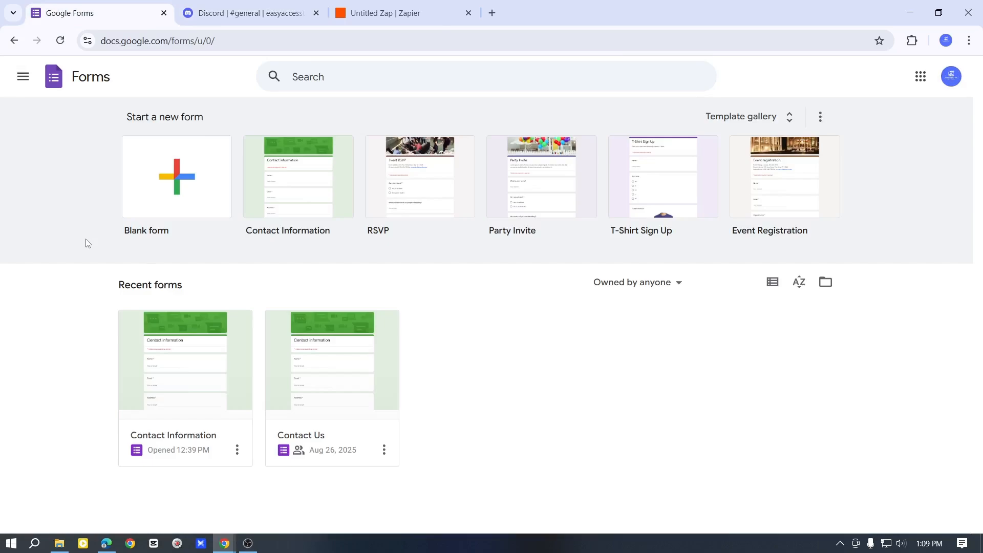
left_click(278, 9)
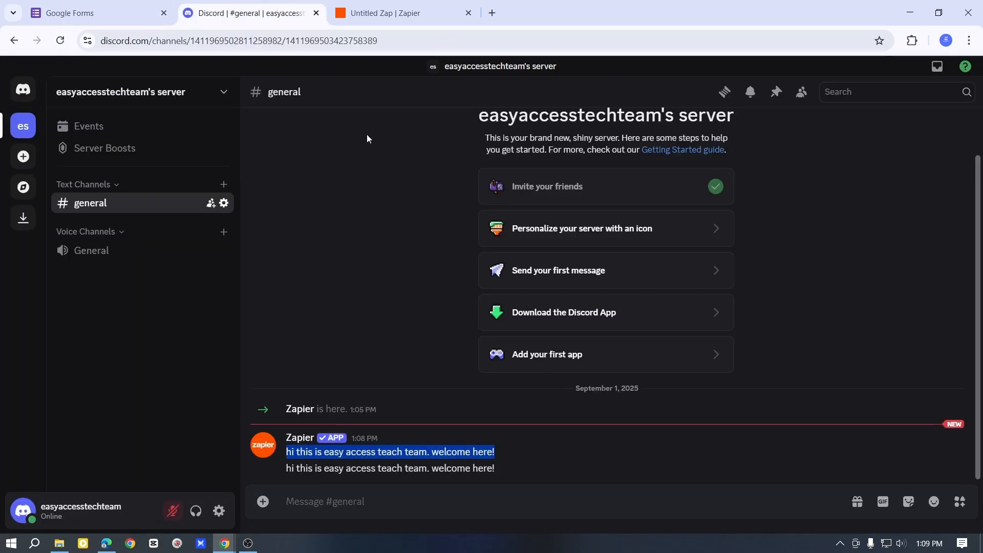
left_click(440, 13)
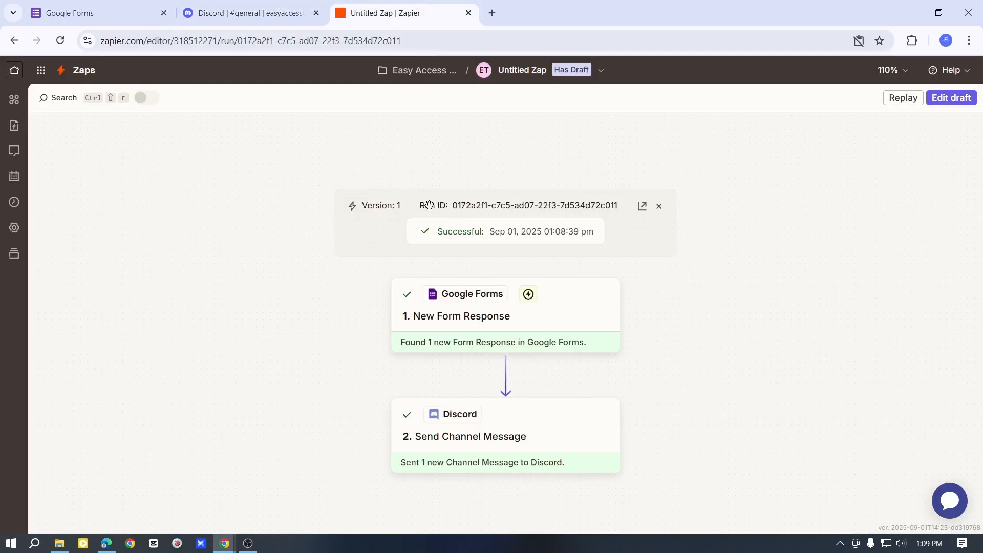
left_click(103, 7)
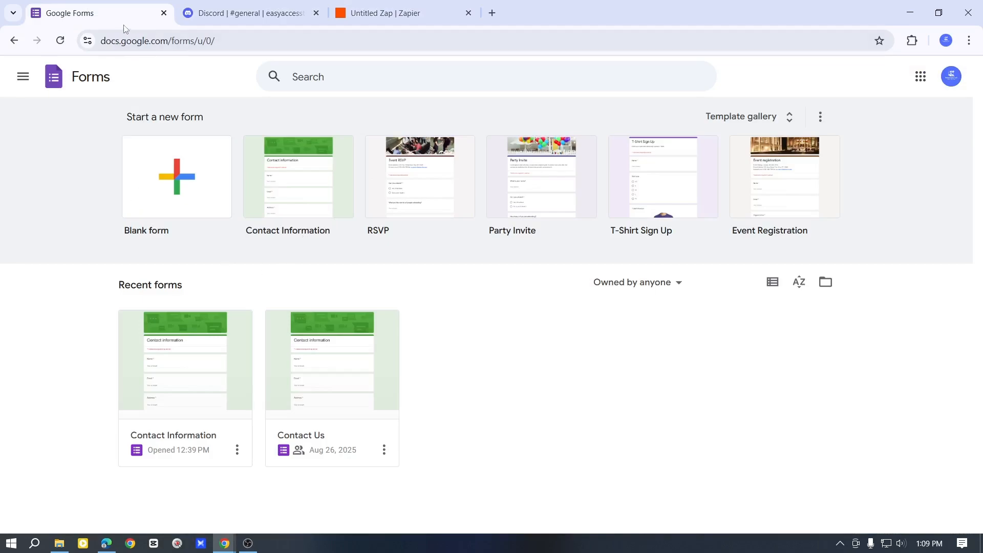
left_click(256, 13)
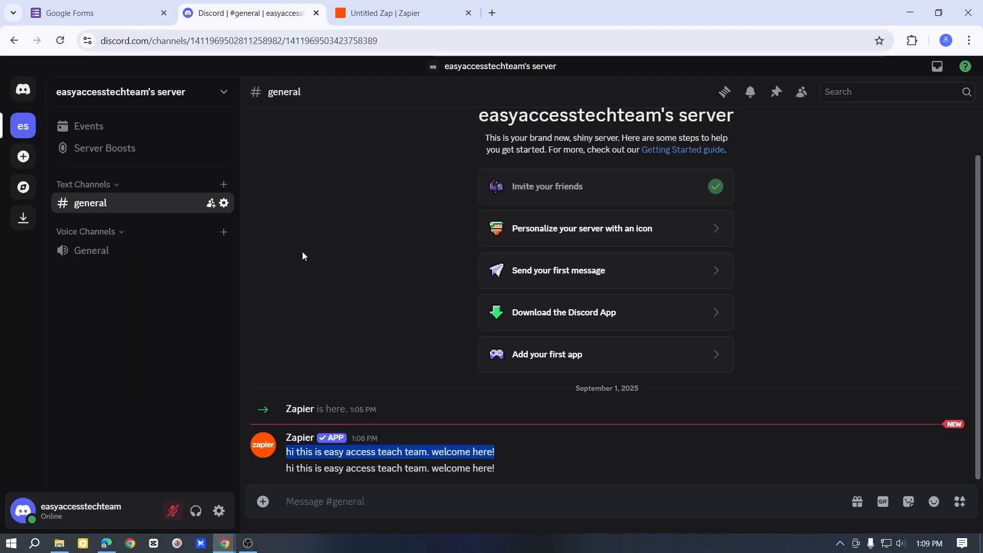
left_click(103, 7)
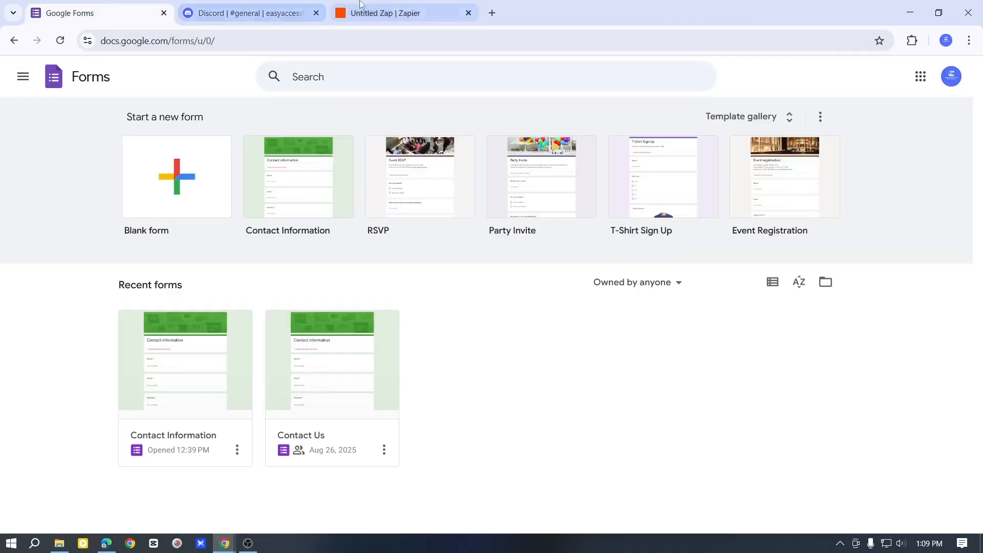
left_click(402, 13)
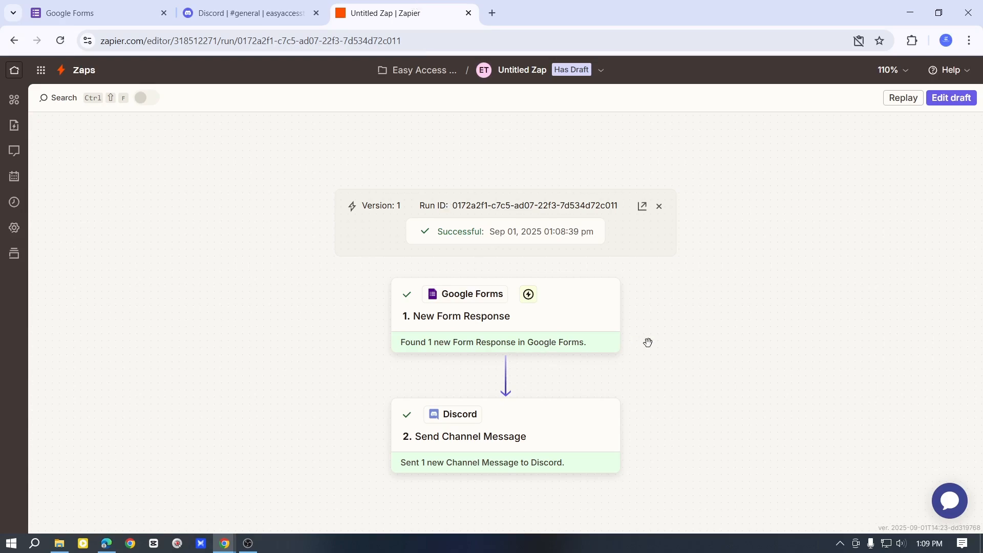